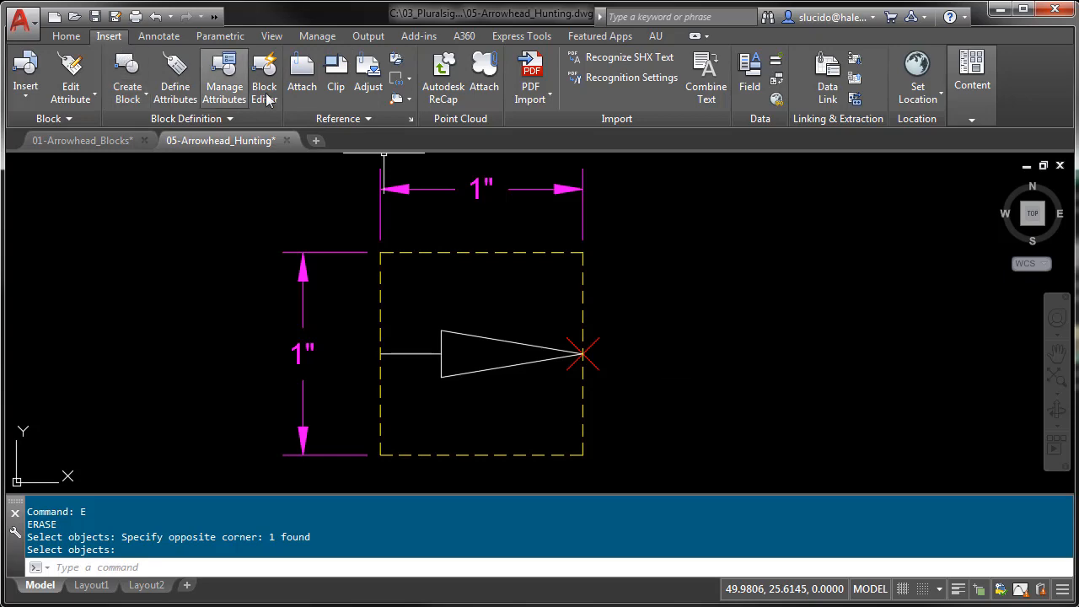
Attach the Arrow_Enhanced.jpg image with a relative path beside the 1" dashed square, at scale factor 1
left_click(304, 71)
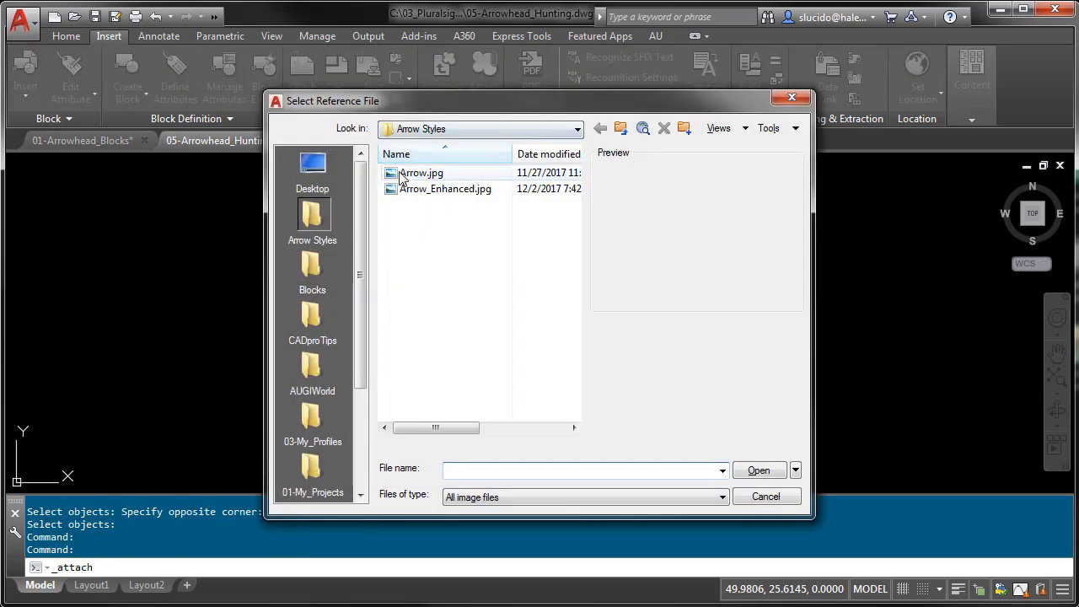
left_click(416, 190)
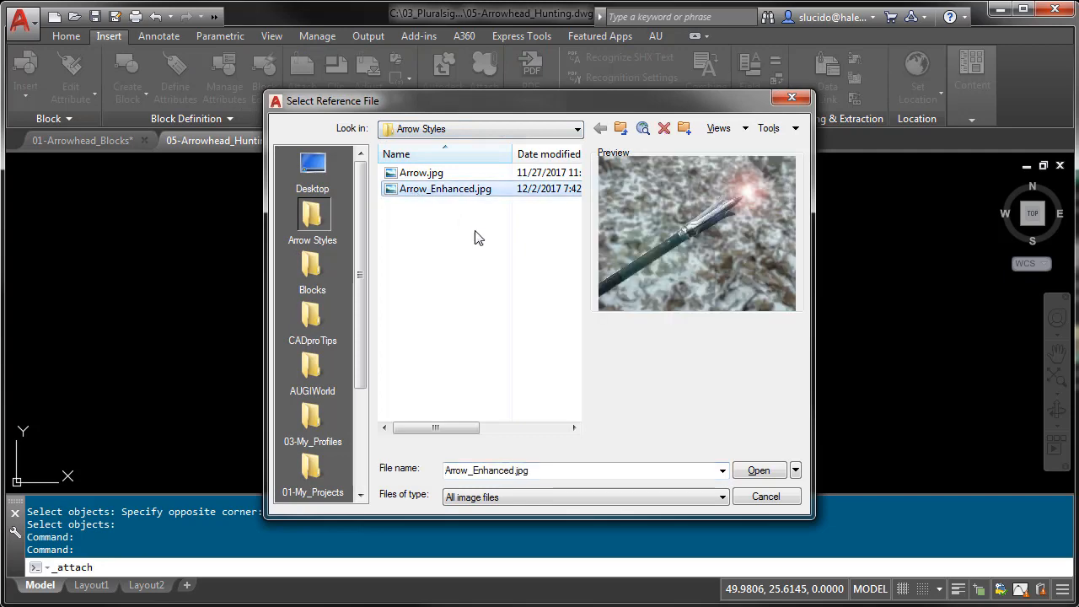
left_click(756, 471)
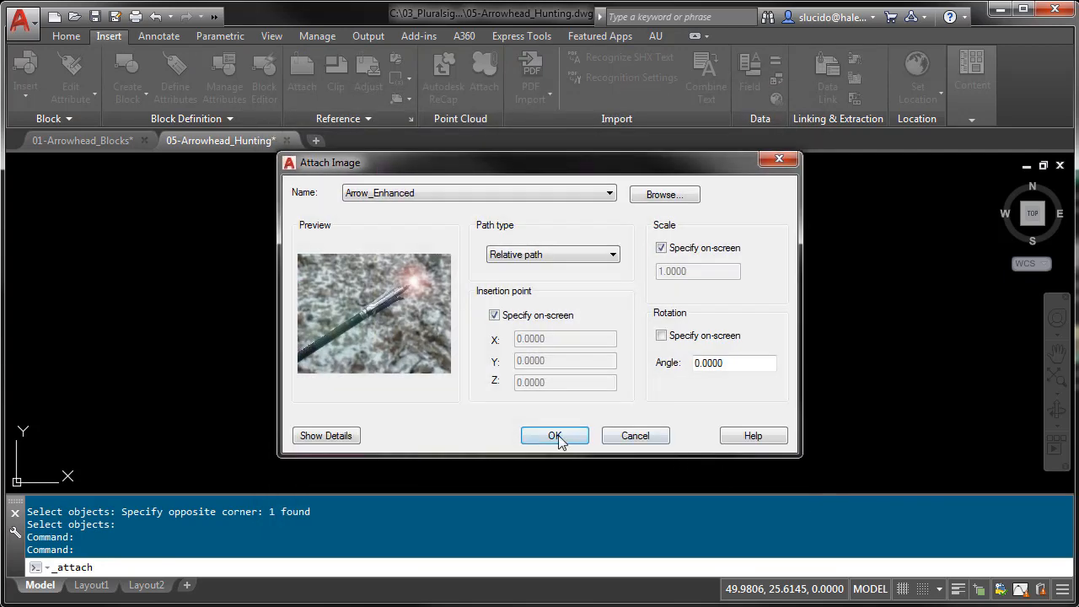
left_click(559, 439)
left_click(637, 451)
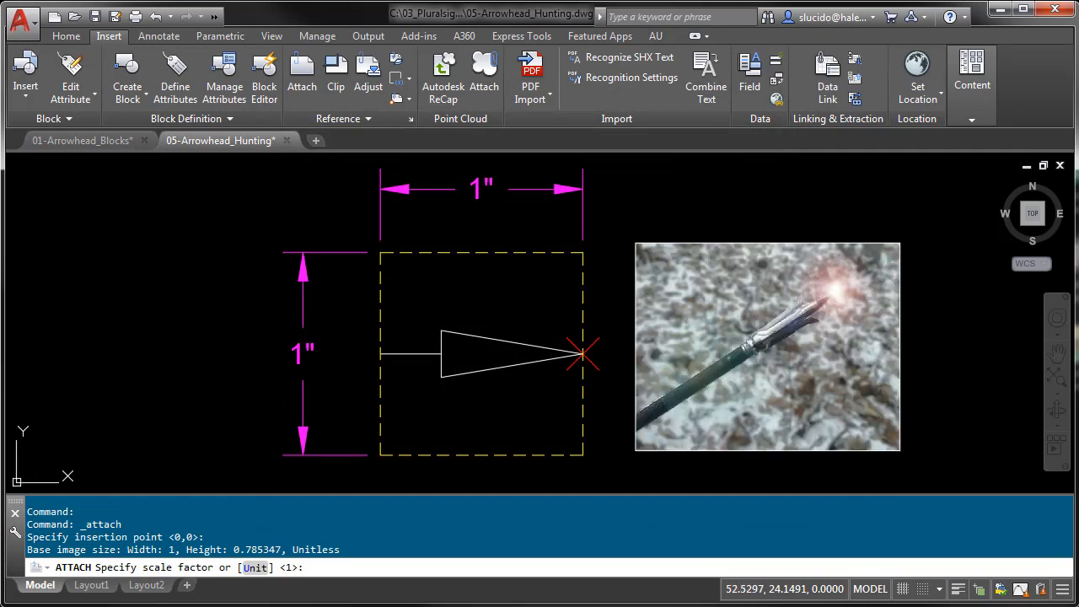
middle_click_drag(693, 224, 651, 202)
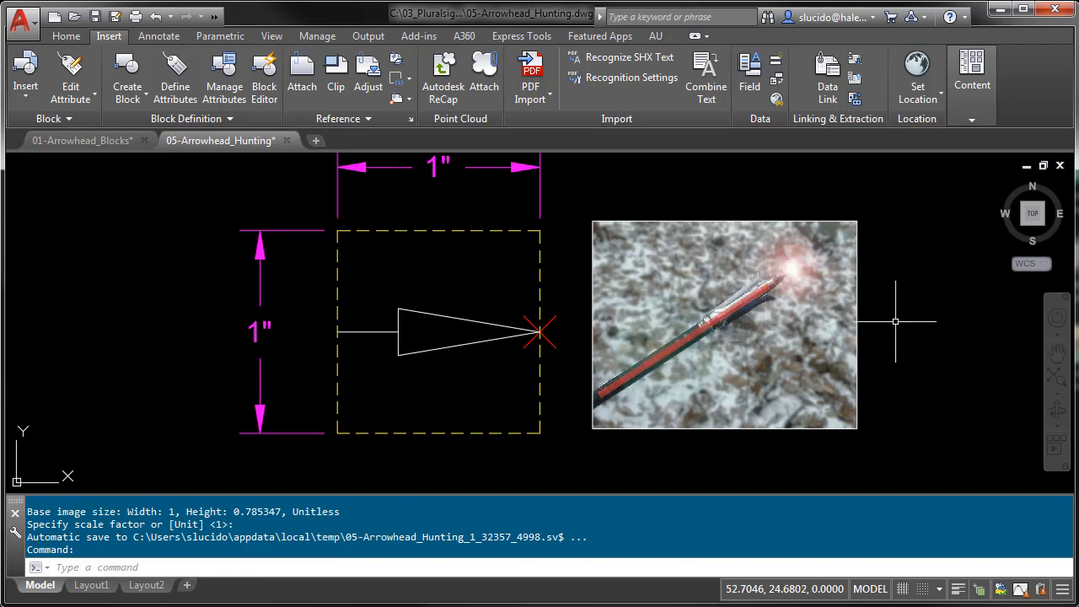
Rotate the image about the shaft's tail end, using the shaft-to-tip direction as reference and 0 as the new angle
middle_click_drag(895, 323, 865, 319)
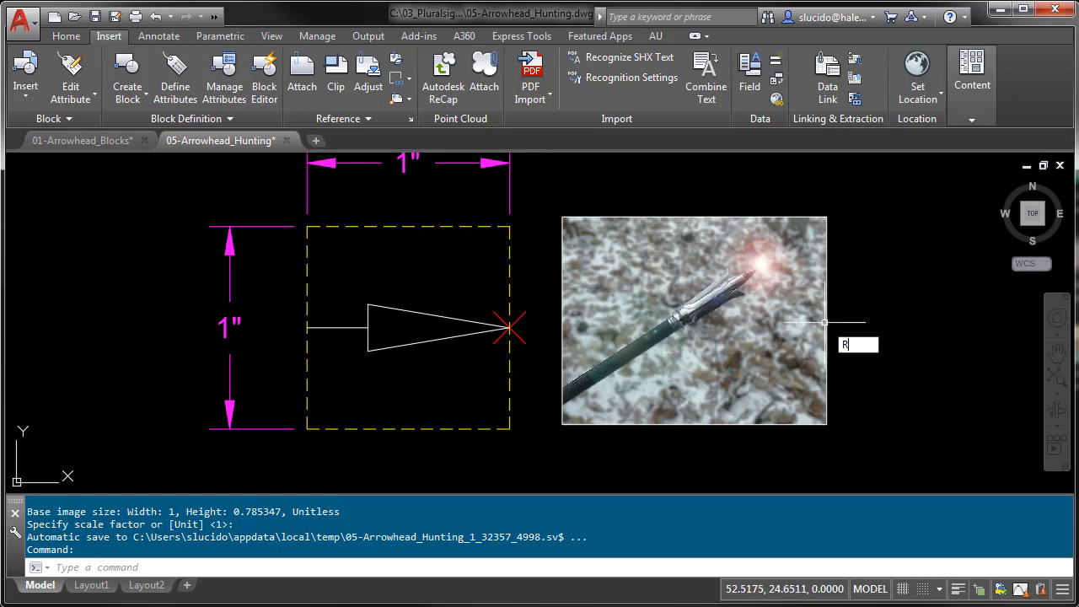
type("OTATE")
key("Return")
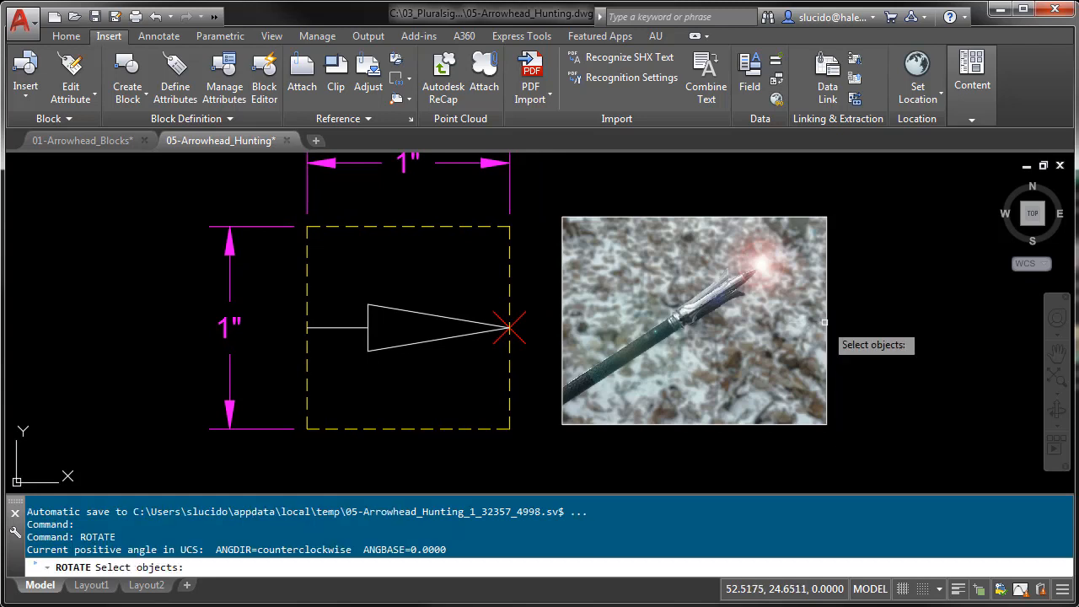
left_click(824, 321)
key("Return")
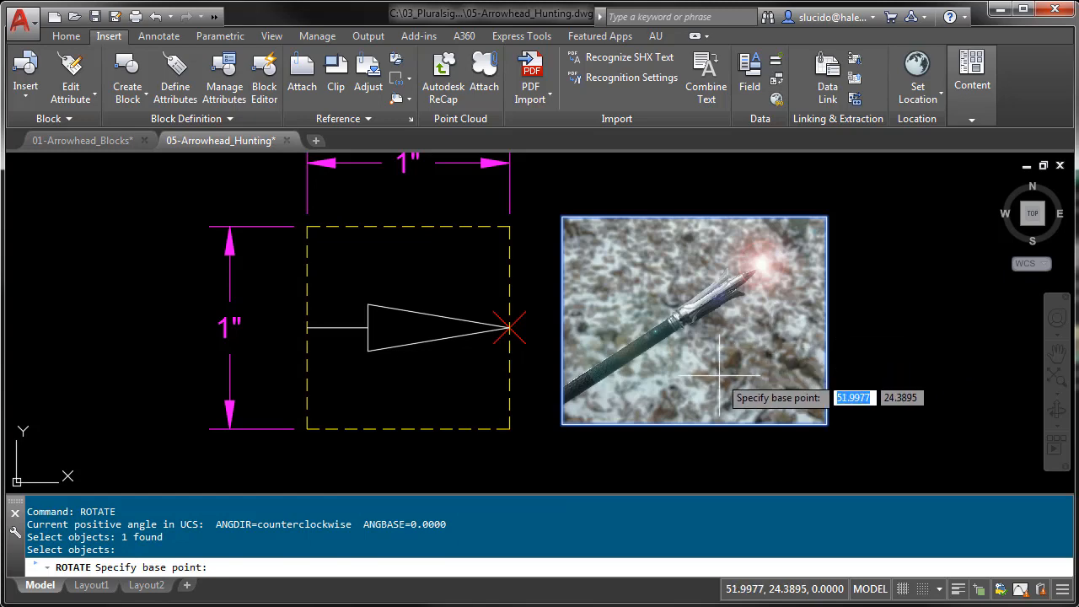
scroll(574, 389, "up", 2)
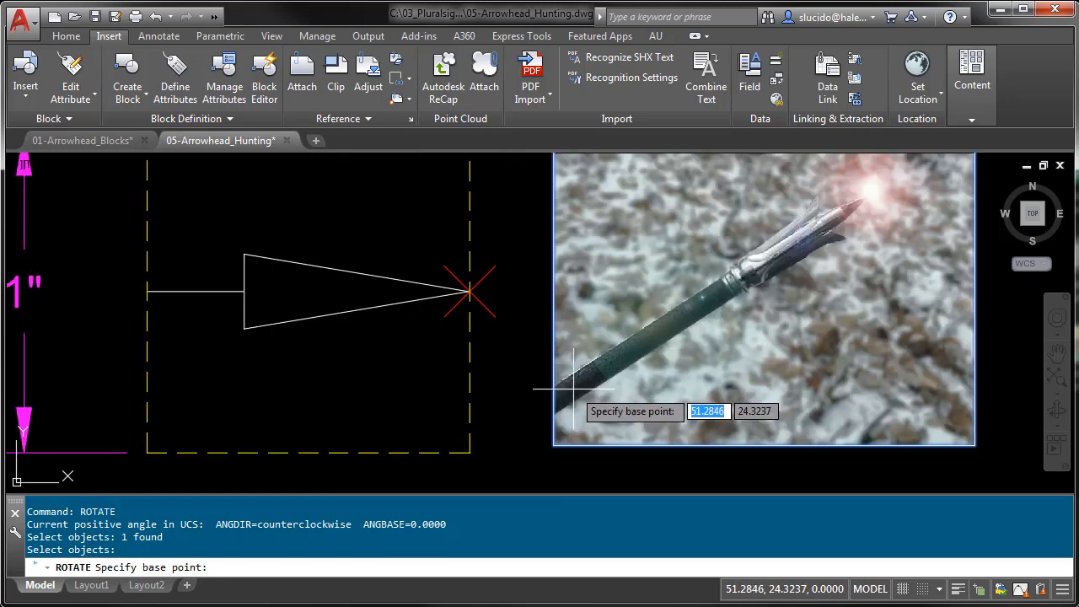
left_click(574, 389)
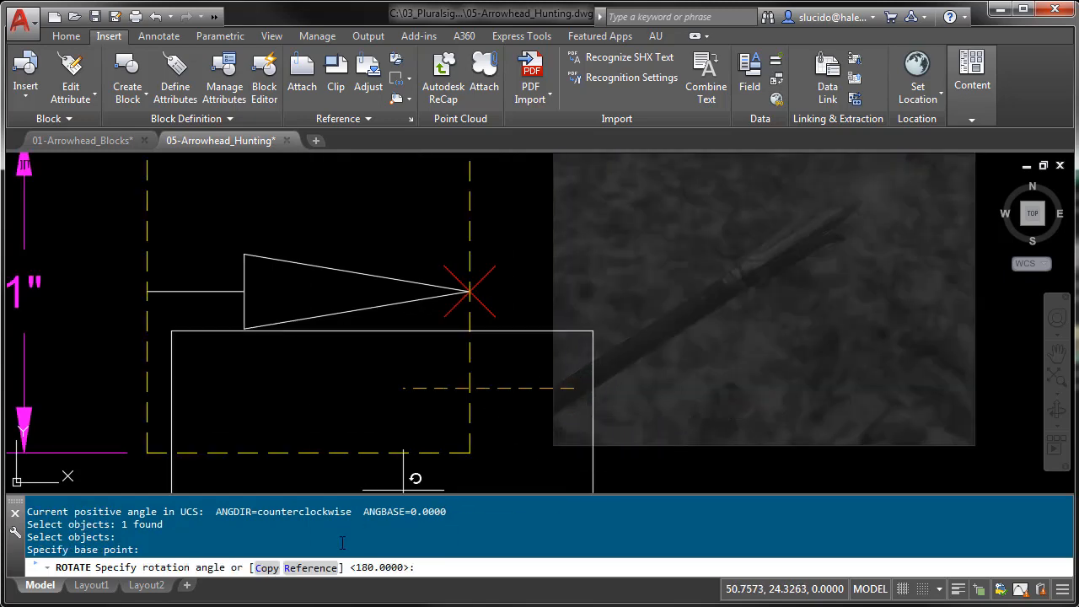
left_click(310, 568)
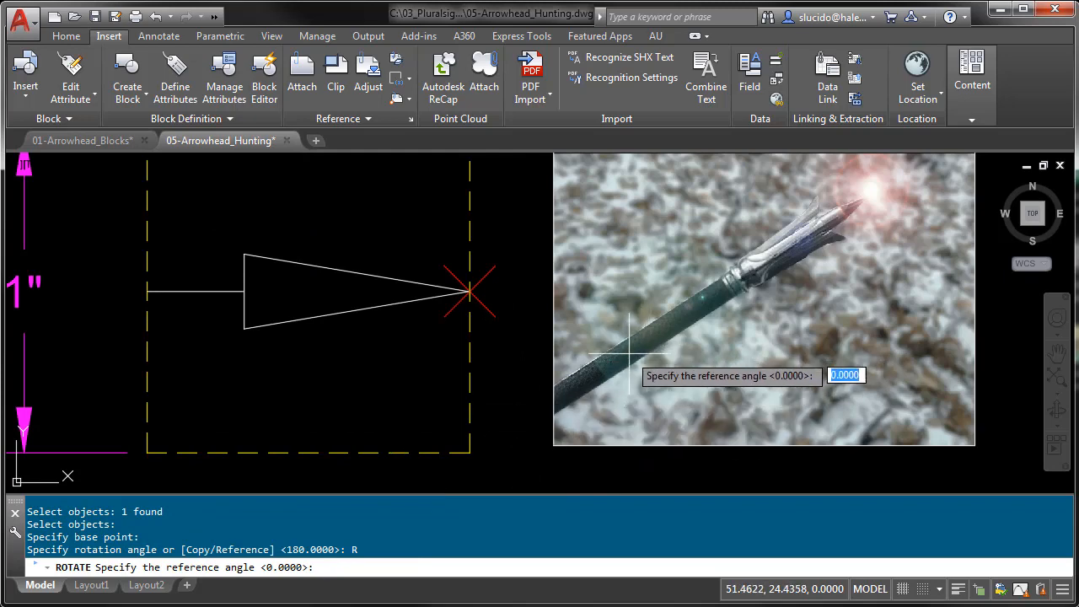
left_click(576, 390)
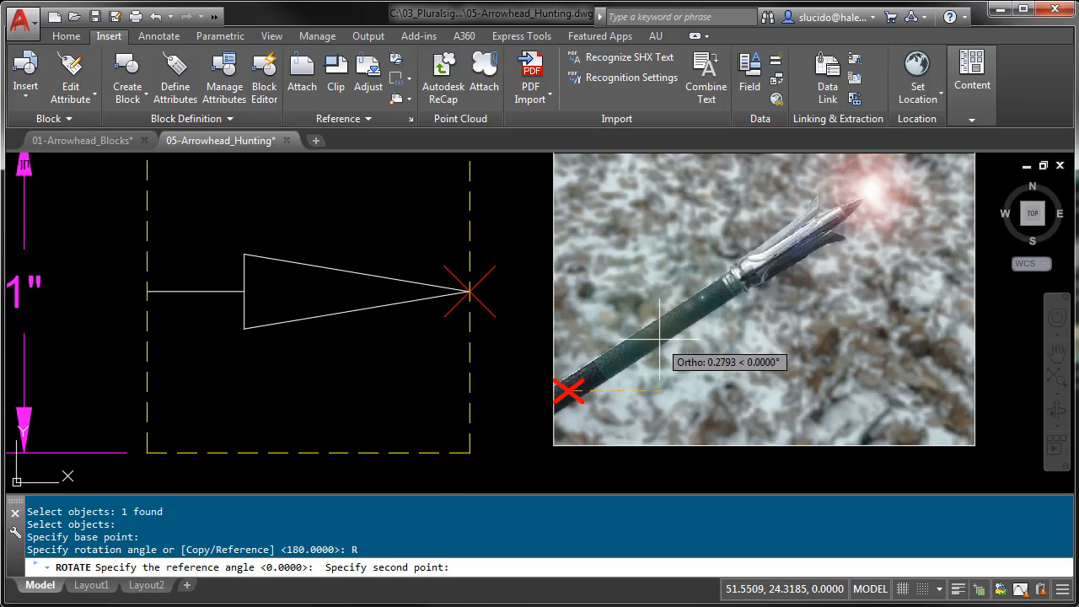
key("F8")
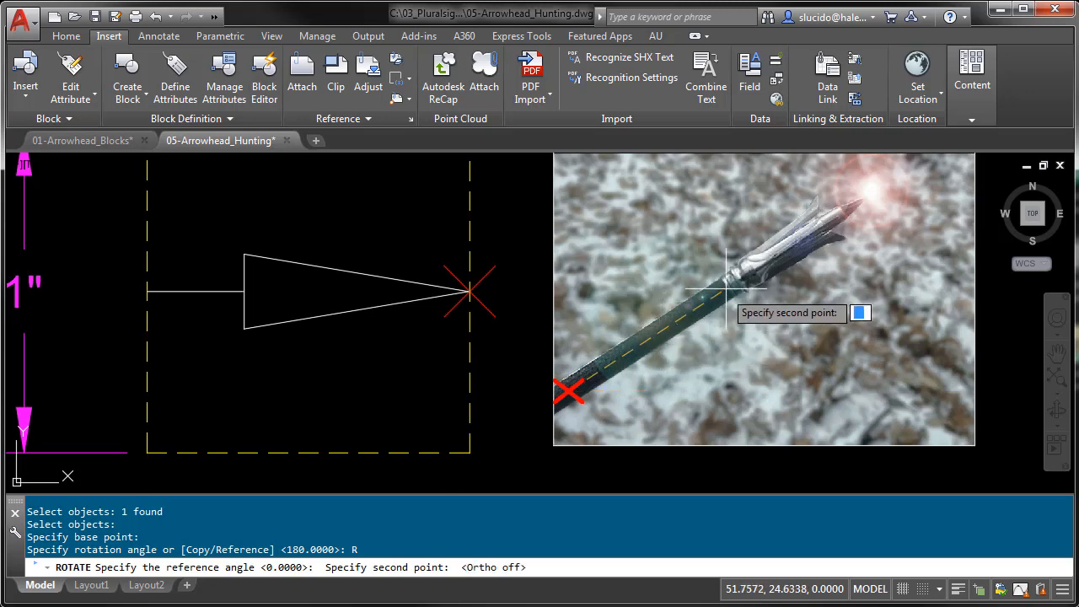
left_click(864, 198)
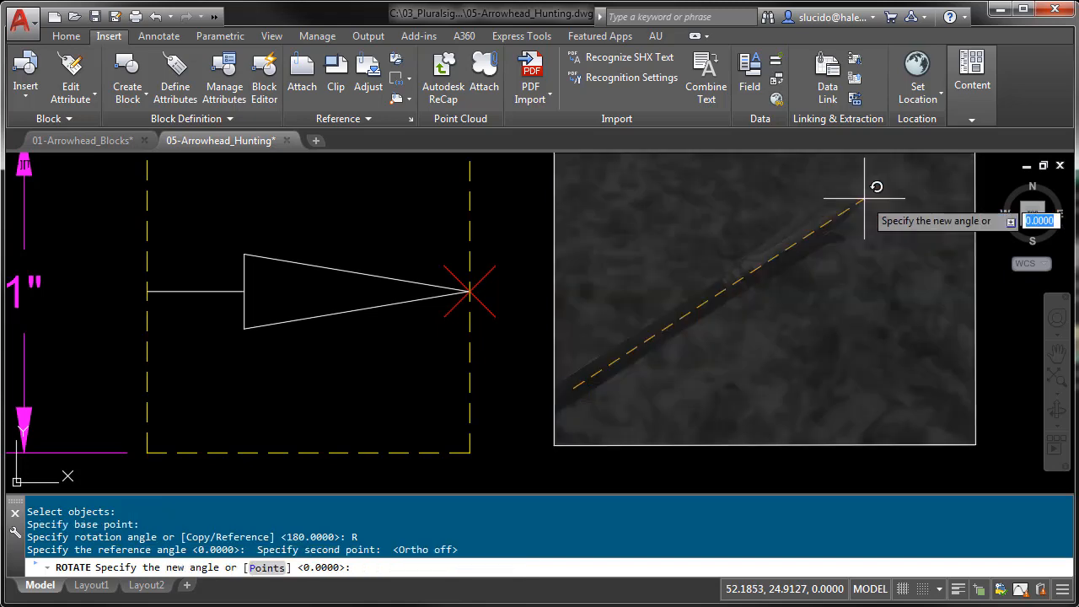
key("Return")
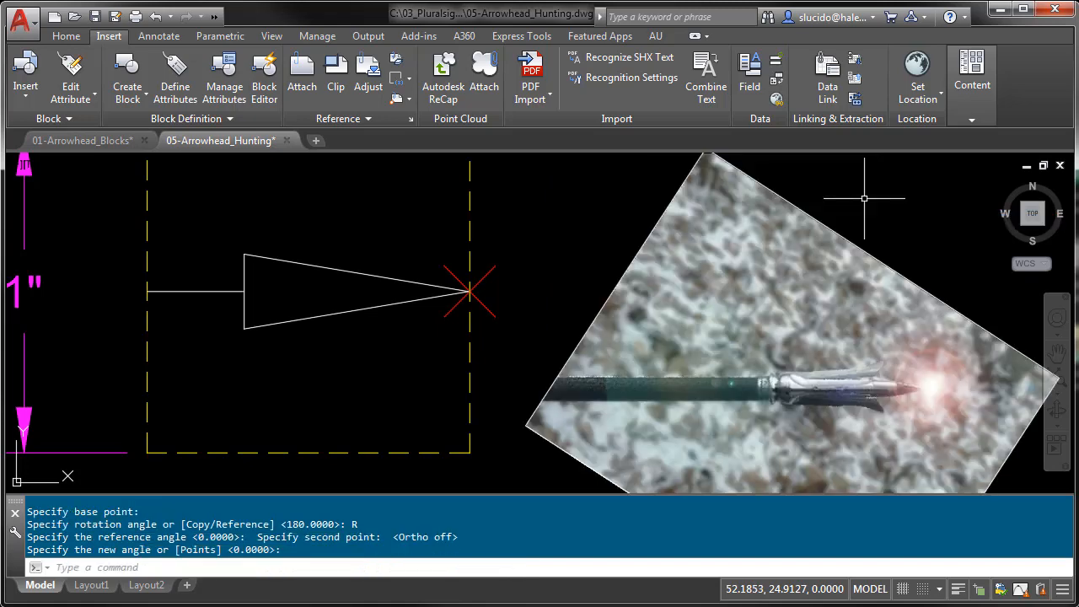
Move the image from the photographed arrow's tip to the endpoint at the drawn arrowhead's tip
middle_click_drag(898, 218, 821, 174)
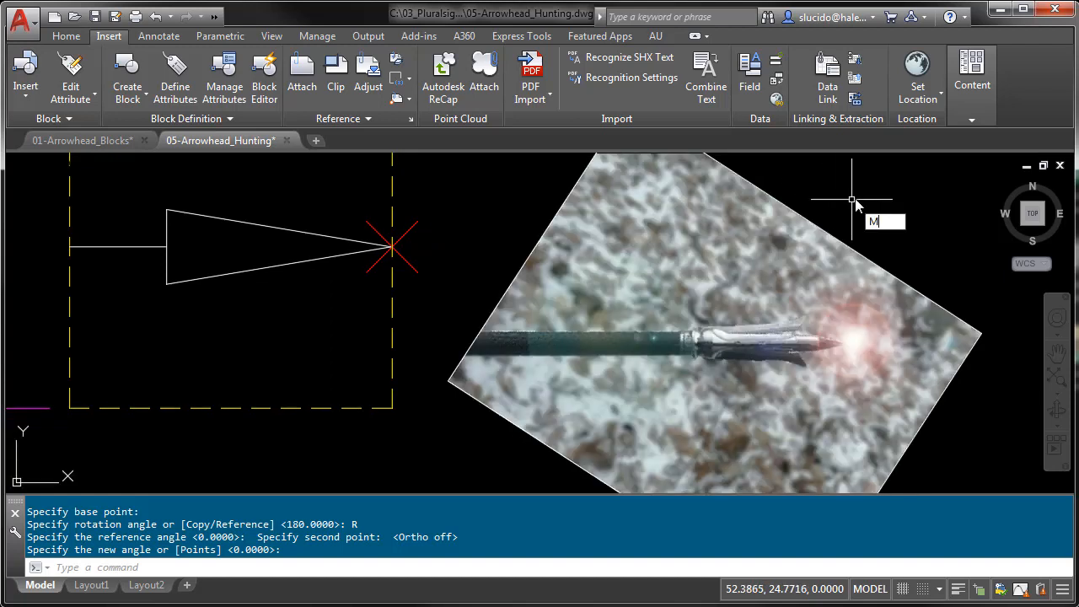
type("M")
key("Return")
left_click(854, 253)
key("Return")
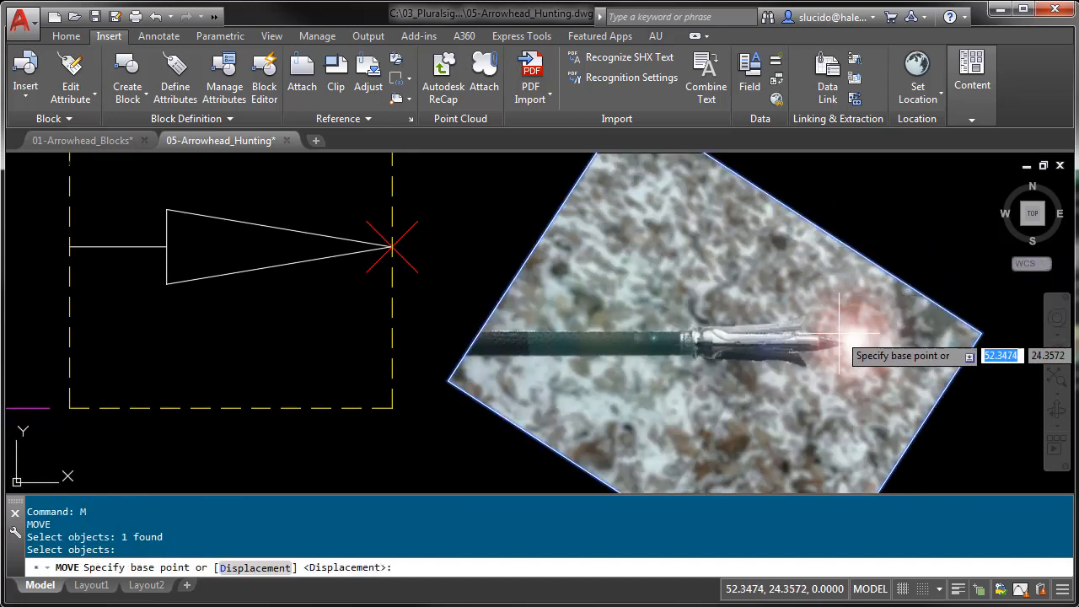
left_click(842, 342)
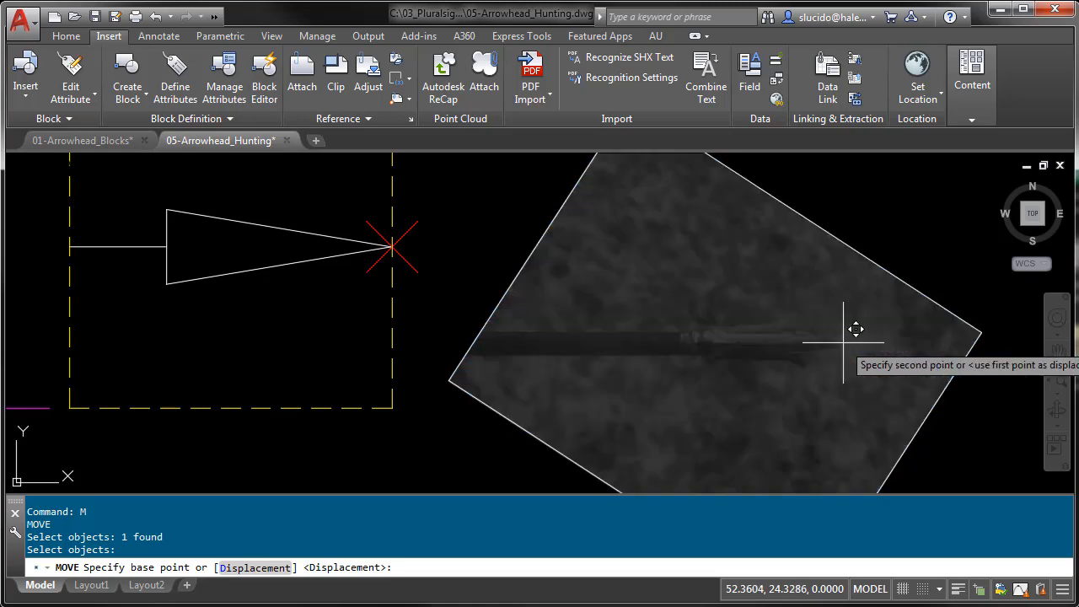
right_click(448, 251, "shift")
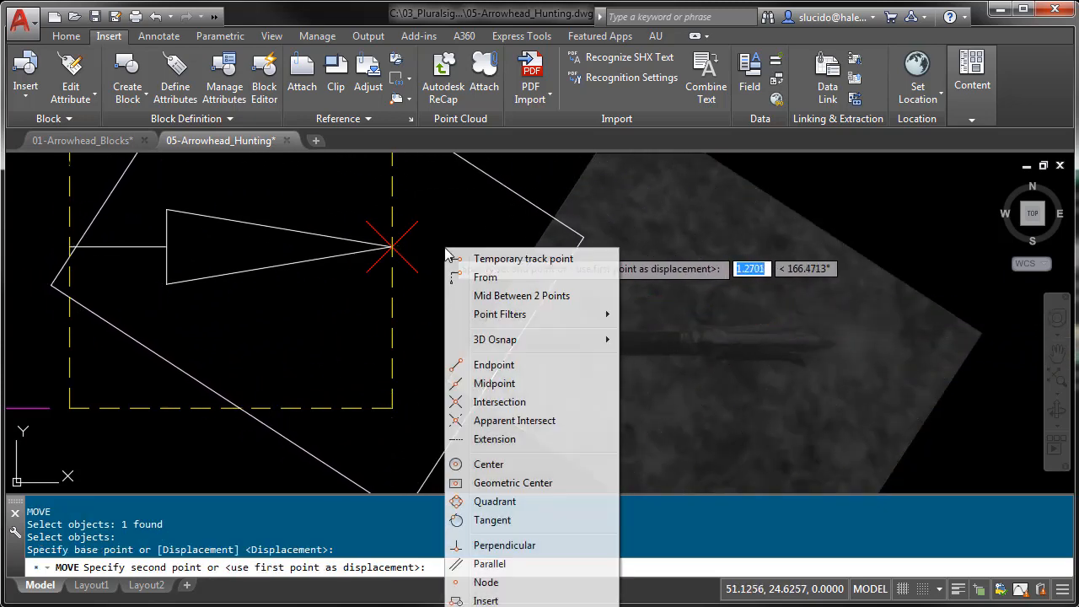
left_click(489, 365)
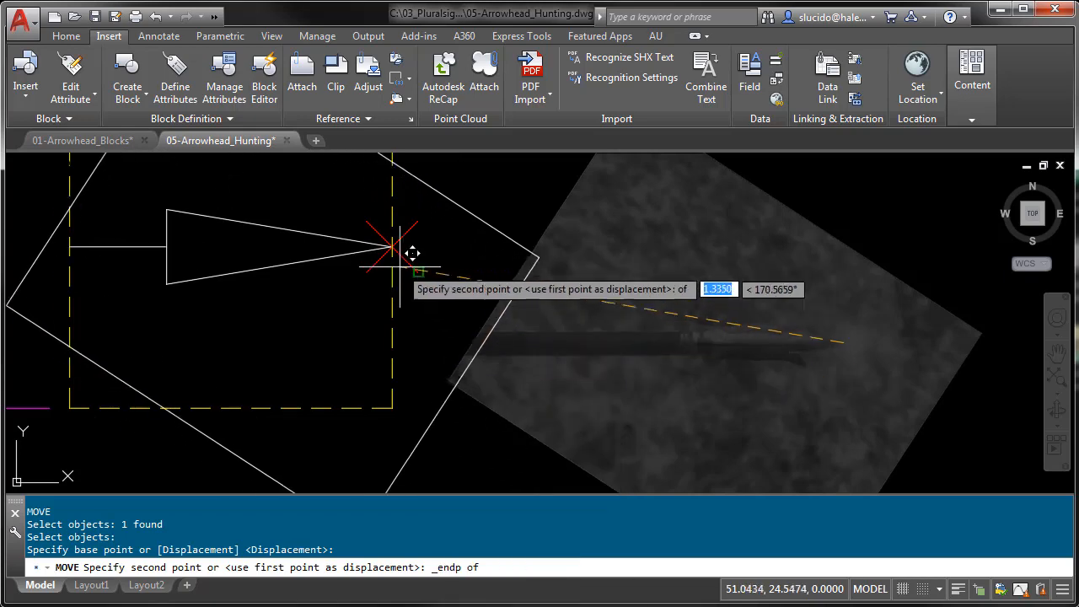
left_click(398, 236)
middle_click_drag(497, 302, 659, 340)
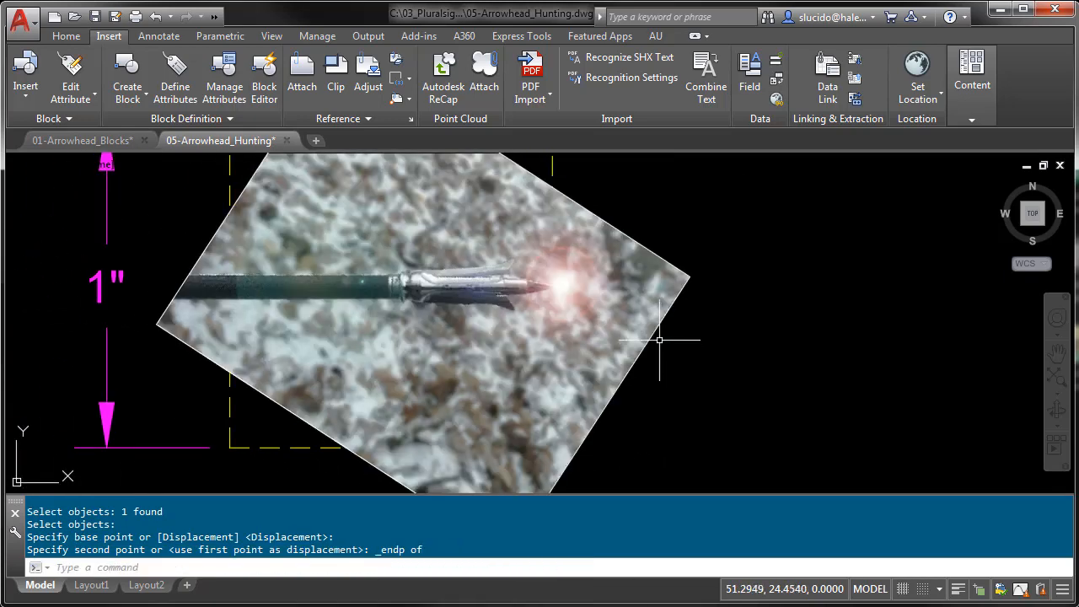
Send the attached image to the back of the draw order
left_click(688, 283)
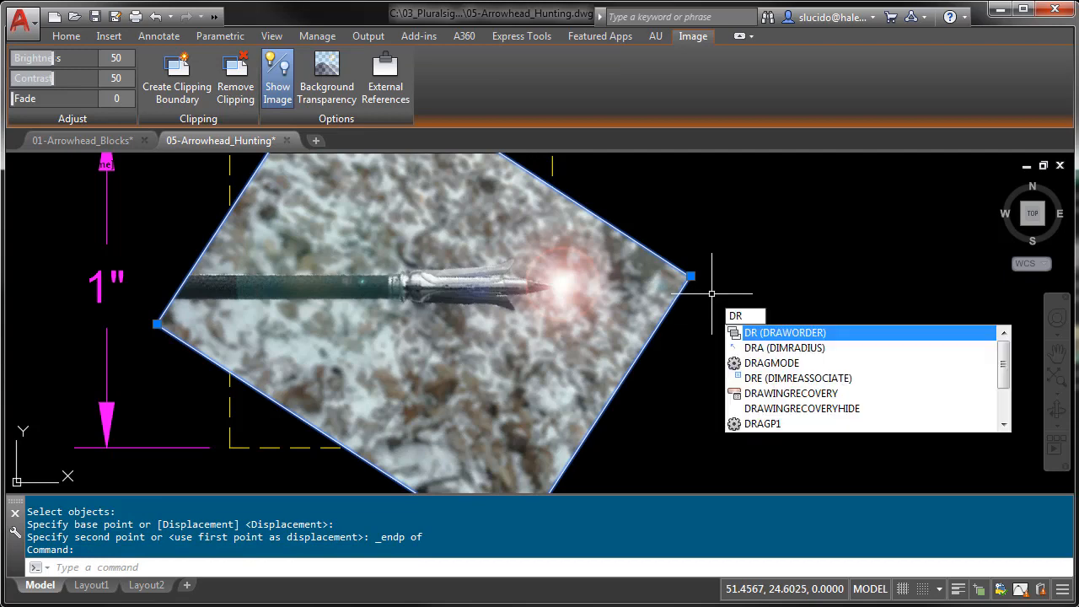
key("Return")
key("Return")
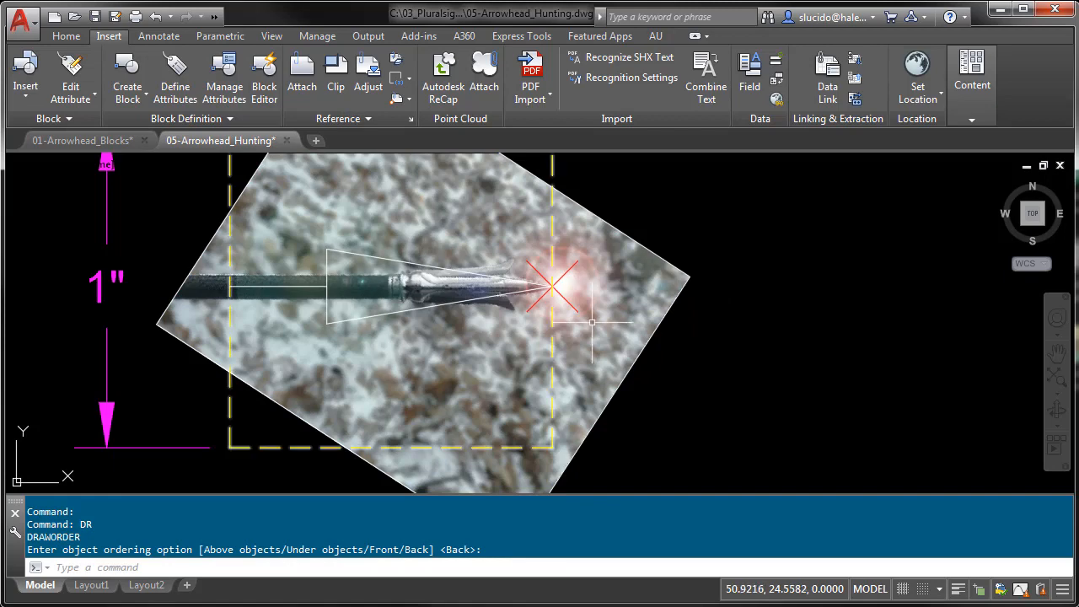
Scale the image from the arrowhead tip by reference, matching the photographed head's length to the endpoint at the drawn arrowhead's base
middle_click_drag(711, 374, 831, 366)
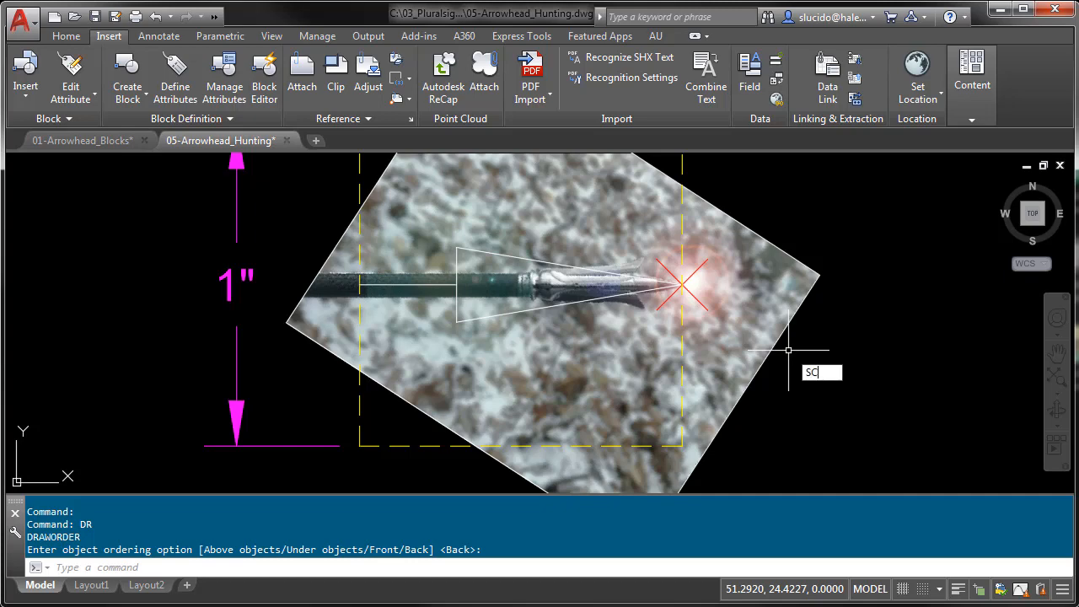
type("SC")
key("Return")
left_click(772, 338)
key("Return")
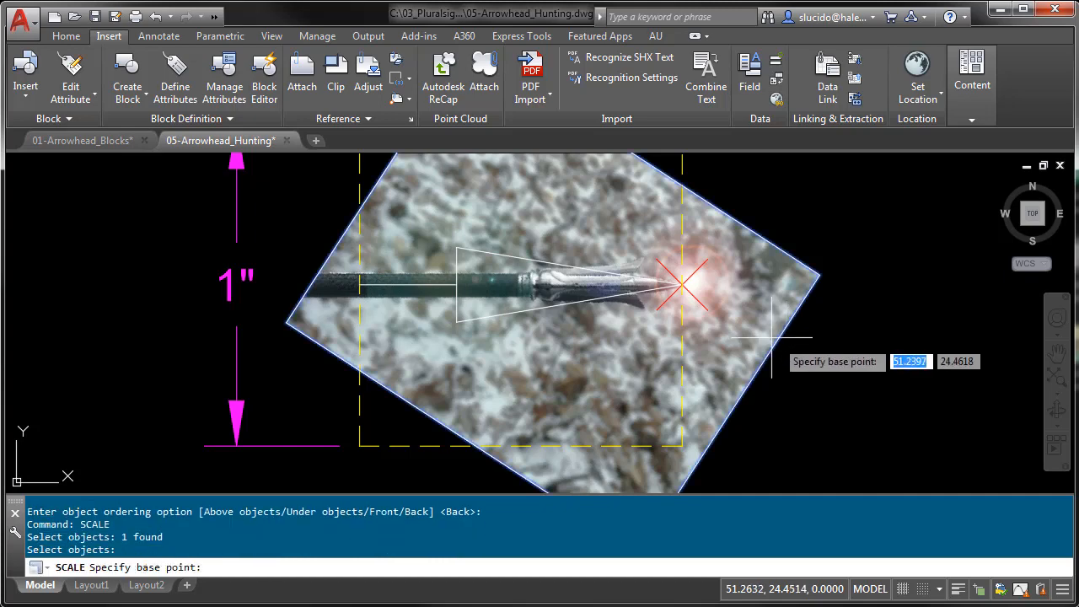
type("END")
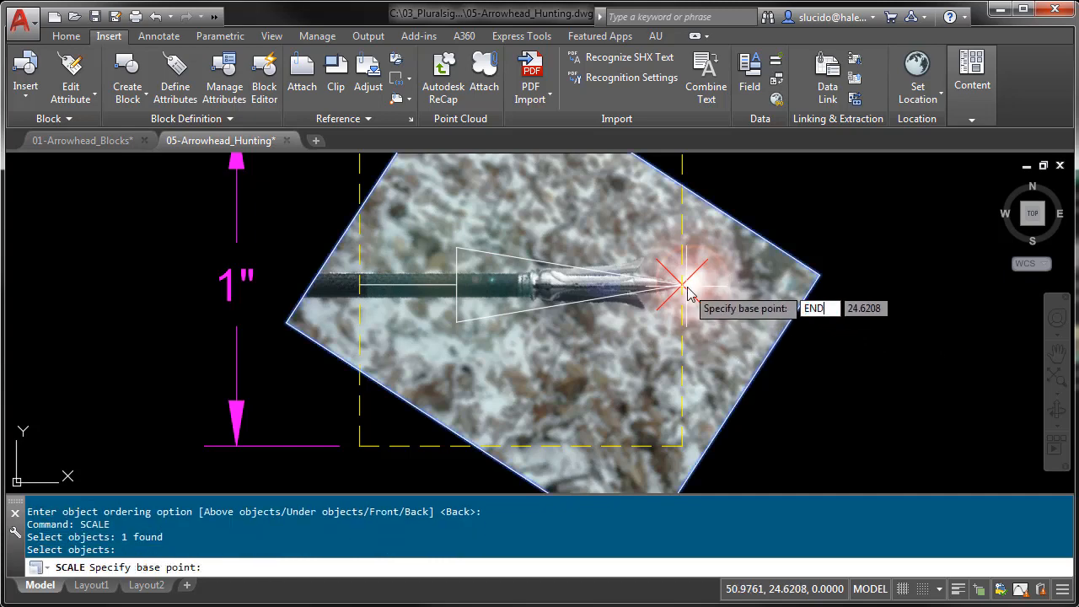
key("Return")
left_click(682, 287)
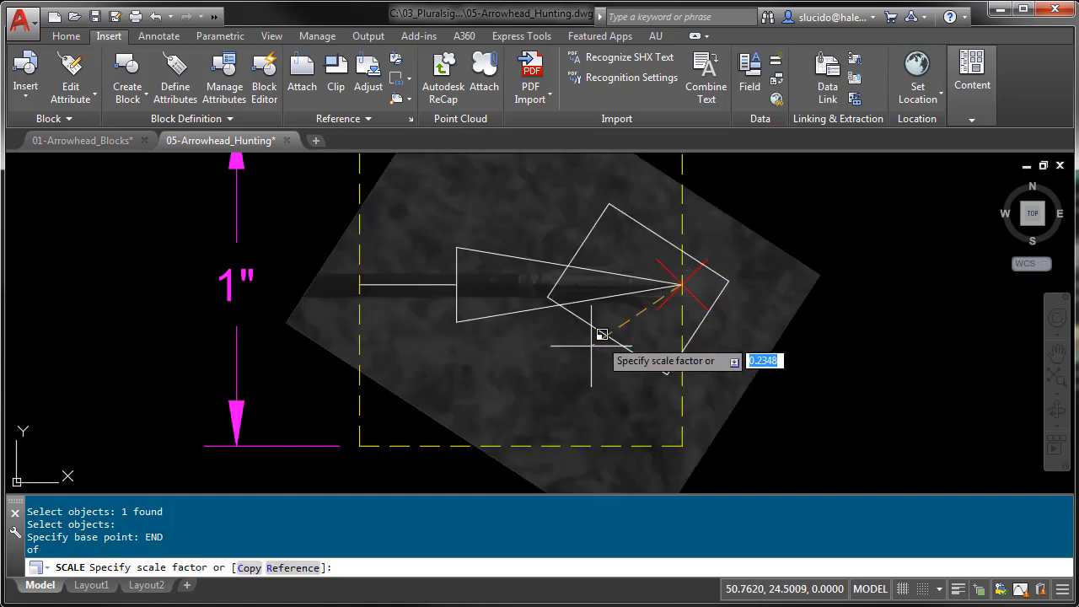
left_click(295, 568)
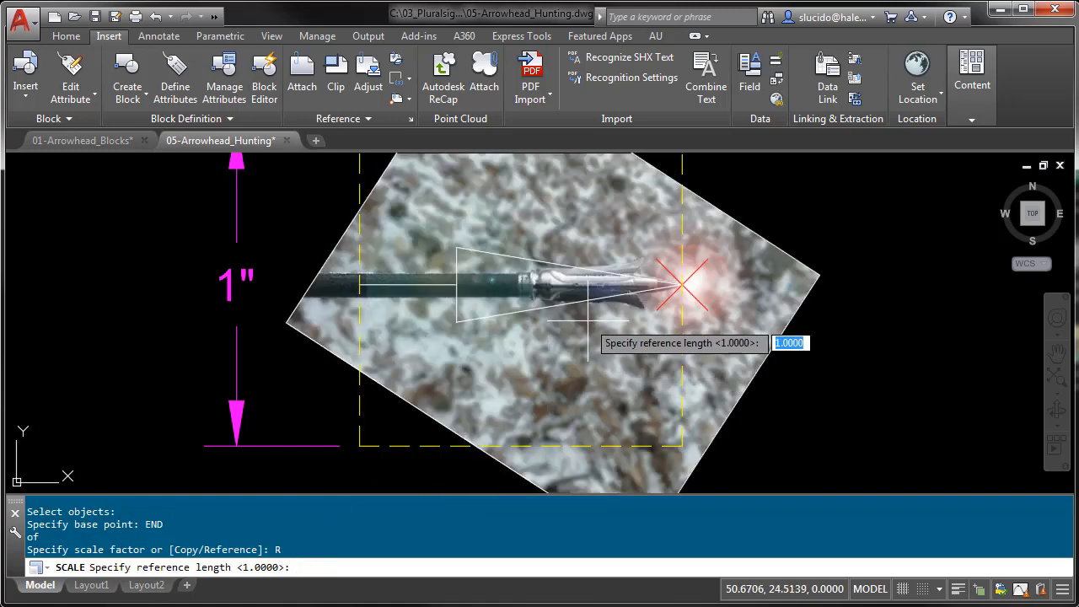
type("END")
key("Return")
left_click(681, 285)
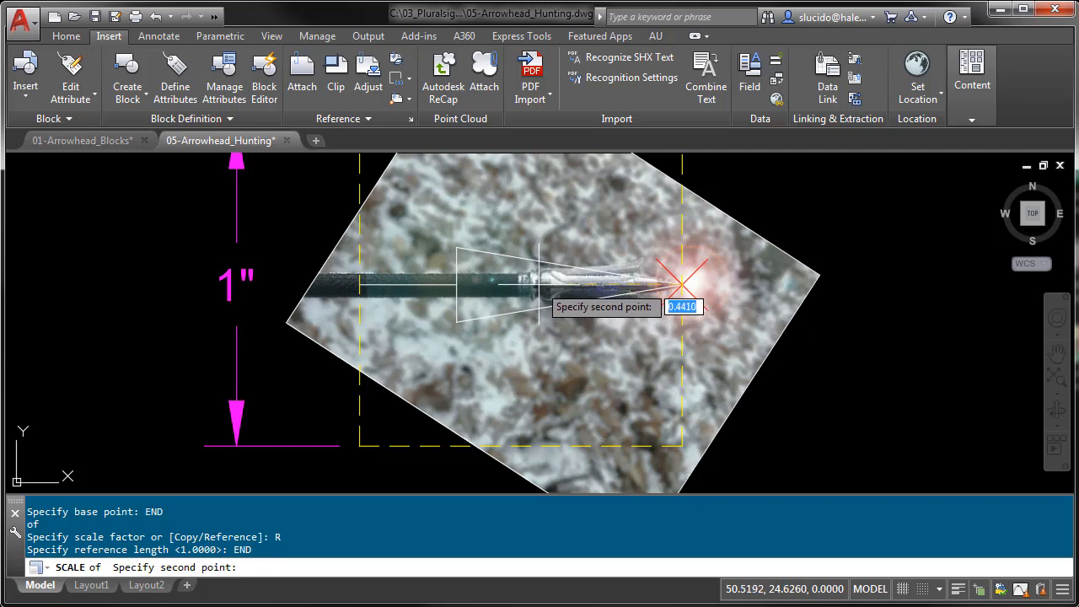
left_click(680, 284)
type("E")
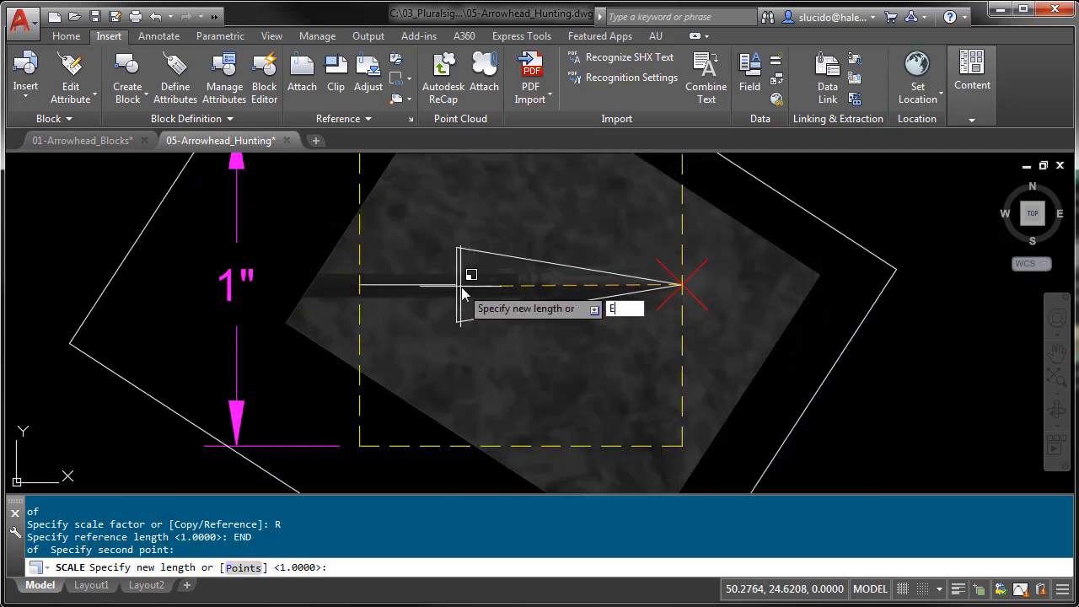
type("ND")
key("Return")
left_click(462, 285)
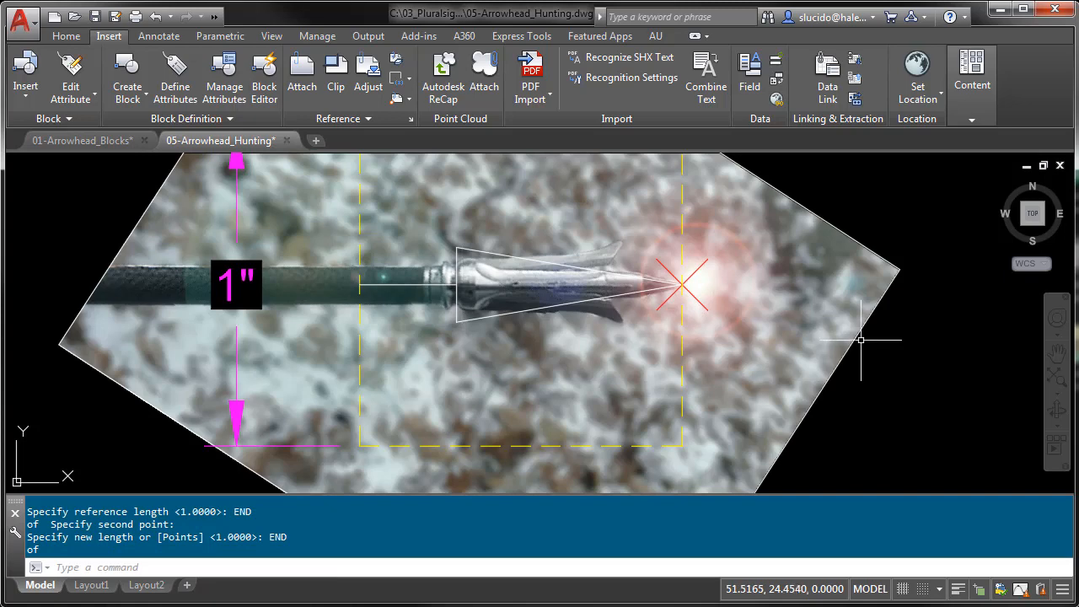
Erase the two sloped sides of the drawn arrowhead
type("E")
key("Return")
left_click(533, 327)
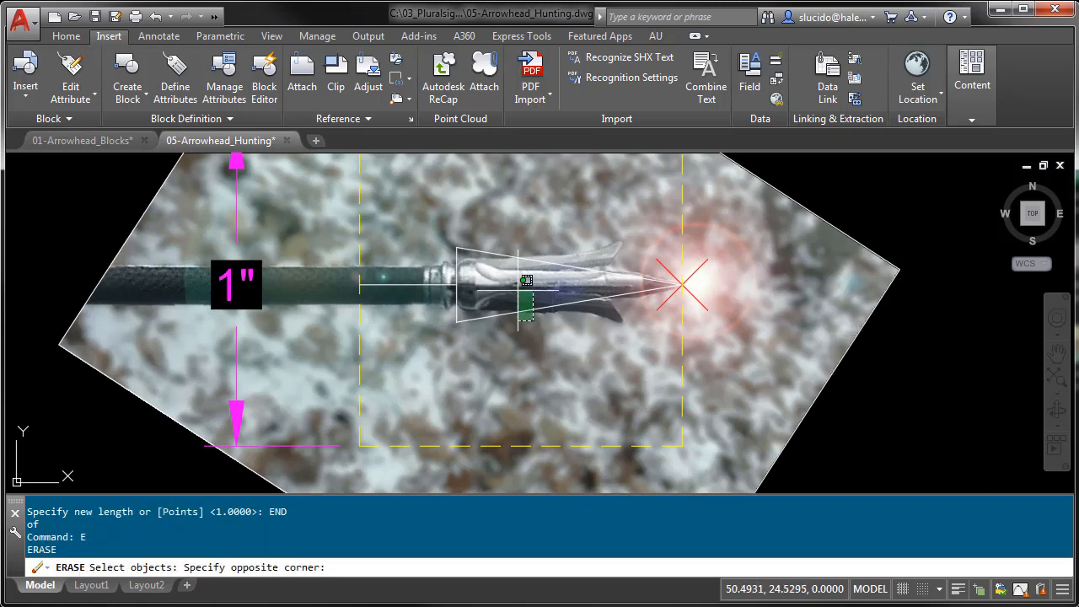
left_click(518, 246)
key("Return")
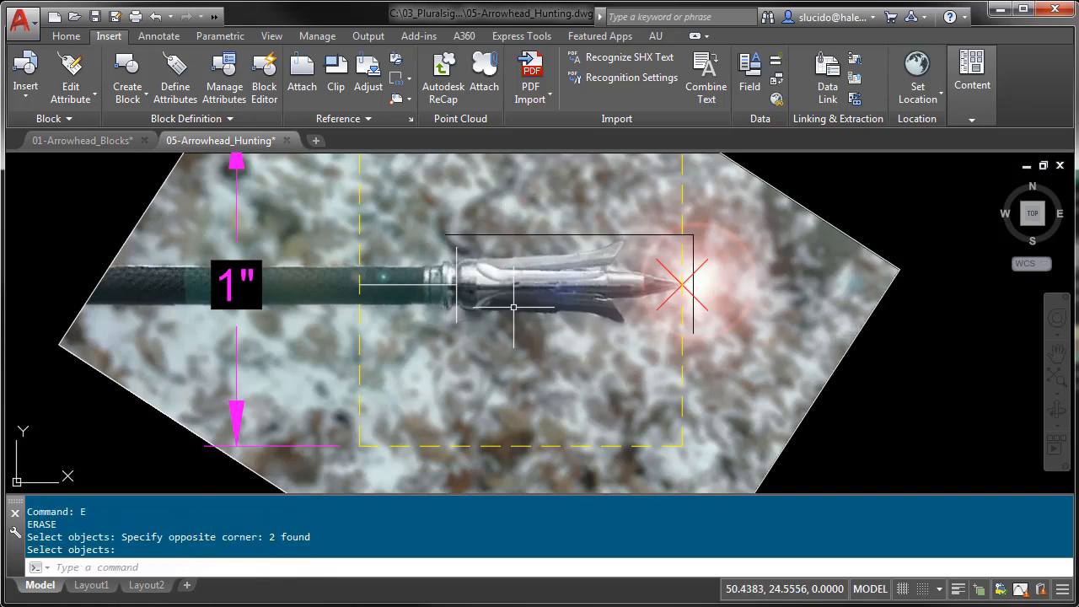
key("Escape")
key("Escape")
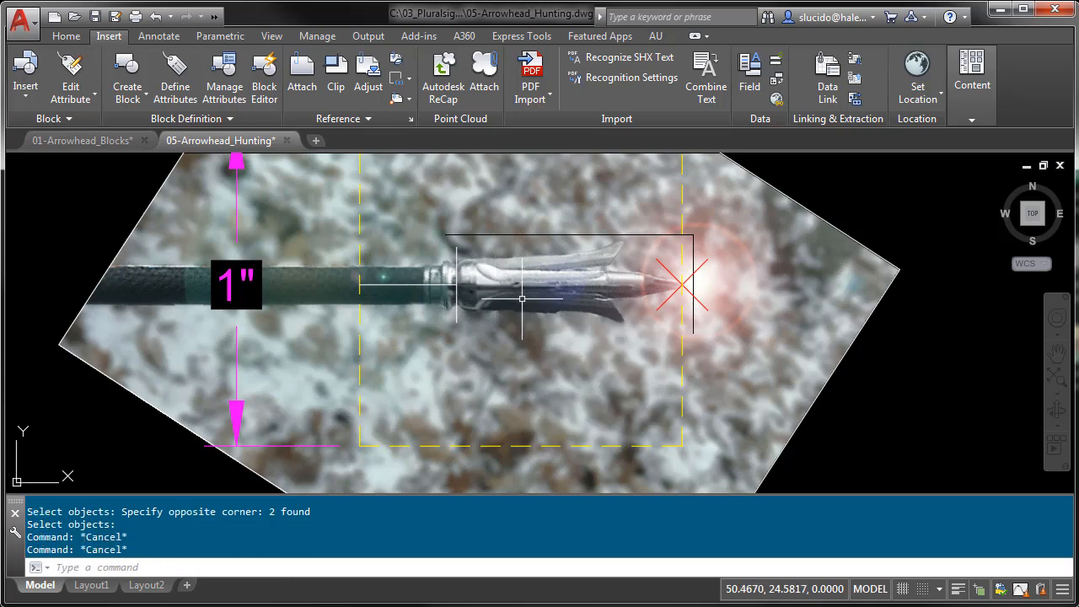
type("E")
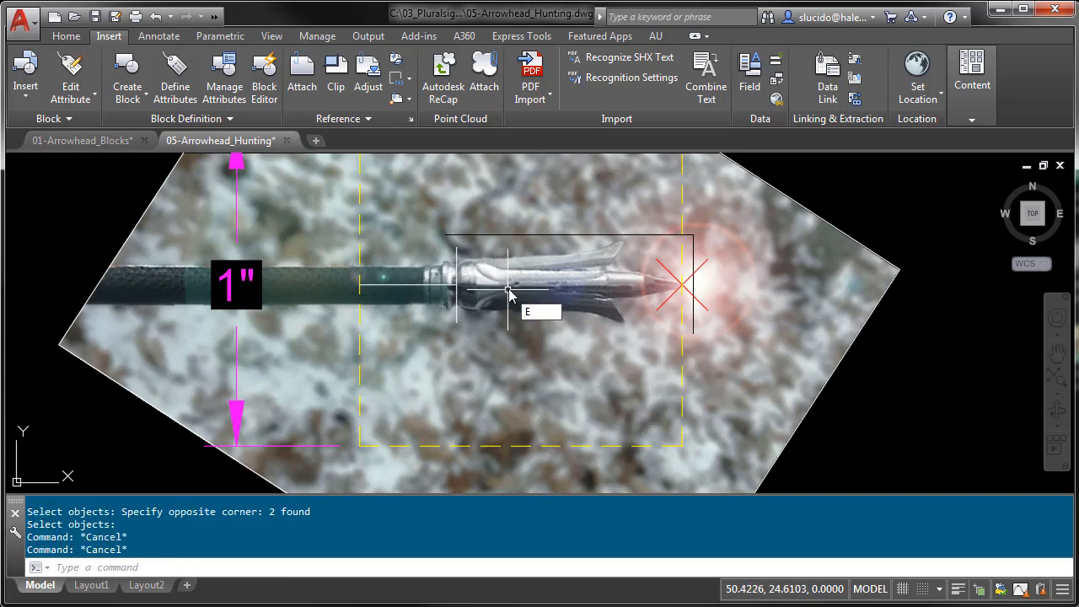
key("Return")
key("Escape")
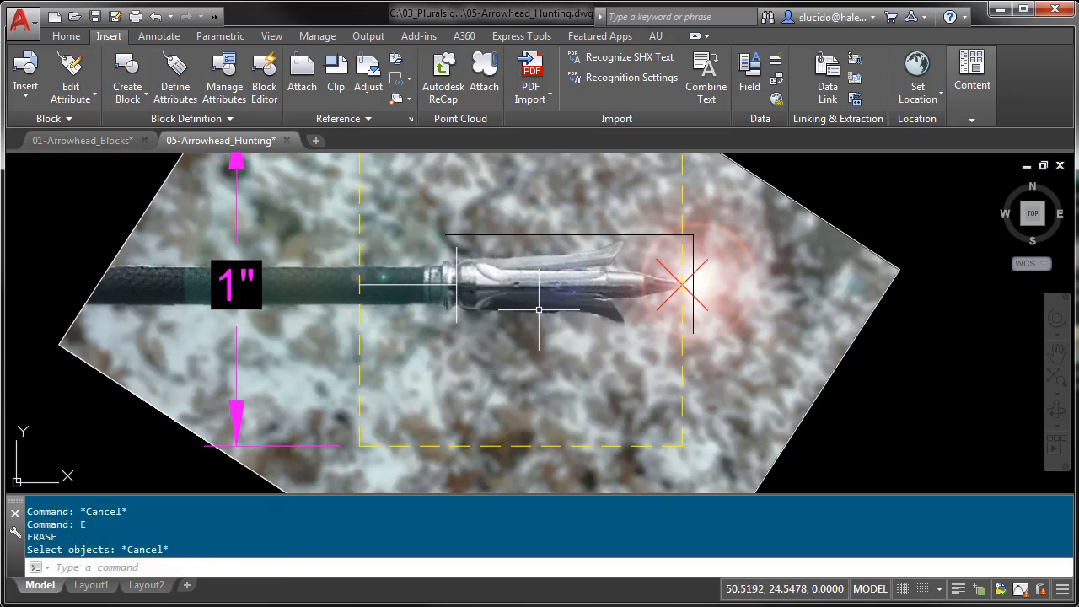
Extend the horizontal centreline from the arrowhead's base to the dashed square's edge at the arrow tip
type("EX")
key("Return")
left_click(682, 347)
key("Return")
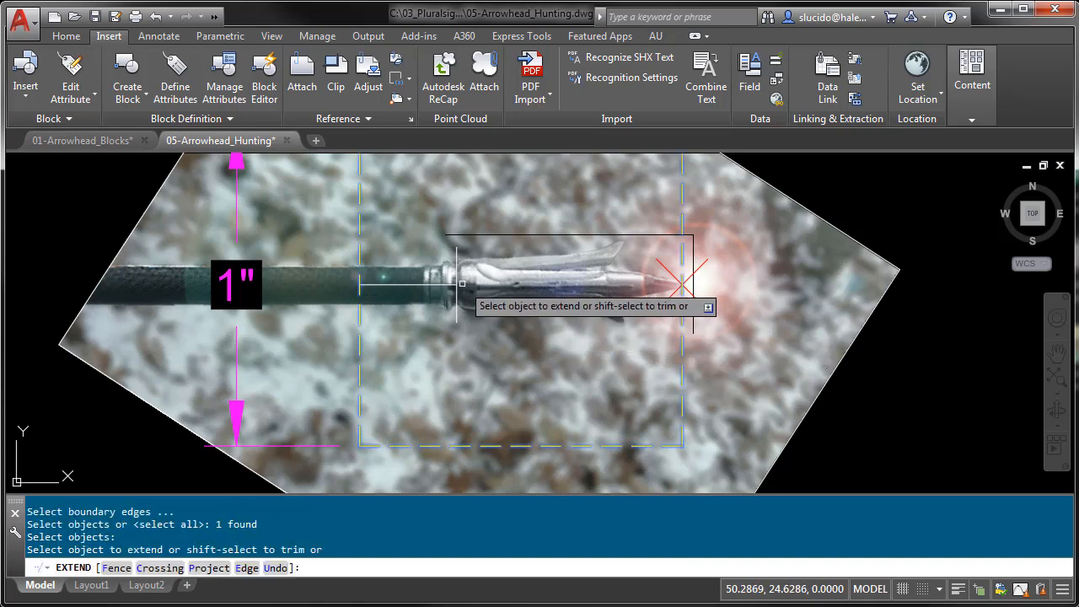
left_click(461, 284)
key("Escape")
key("Escape")
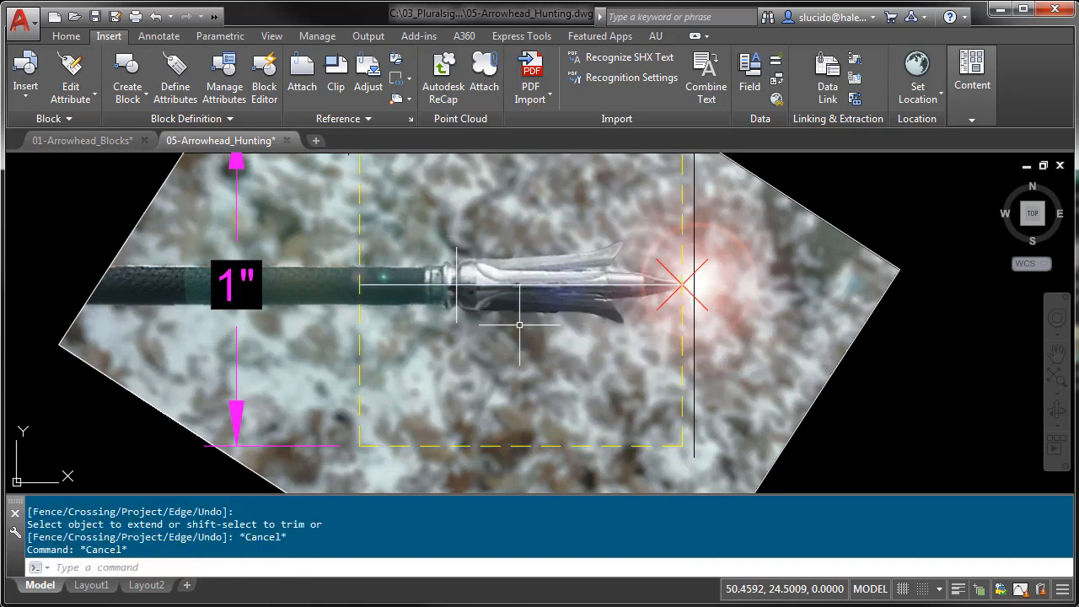
type("TR")
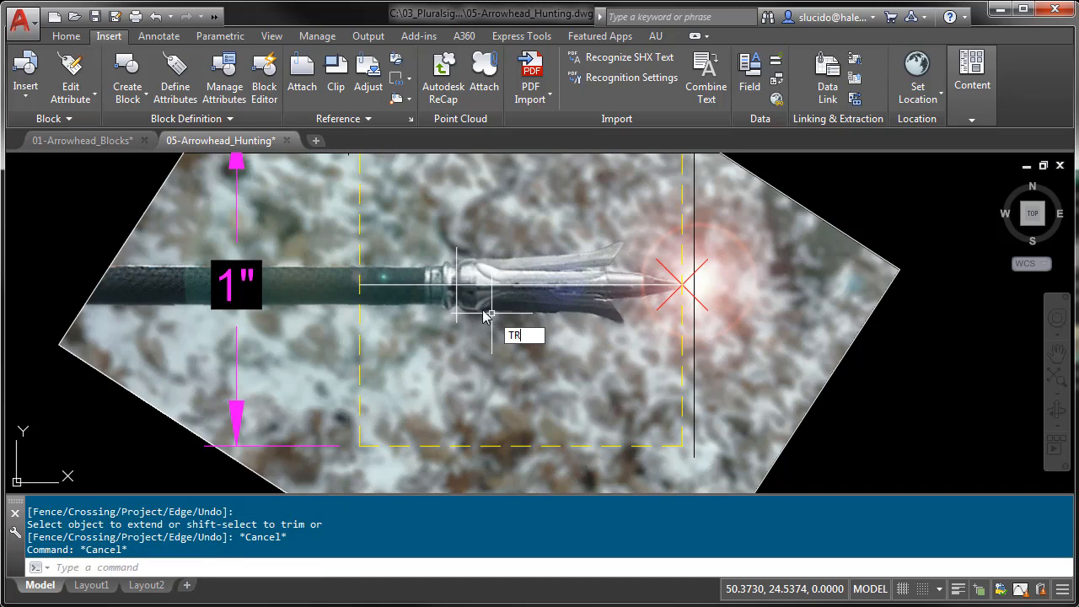
key("Escape")
key("Escape")
Start a polyline at the intersection of the centreline and base line, tracing the upper blade's outer edge with arcs to its point
type("P")
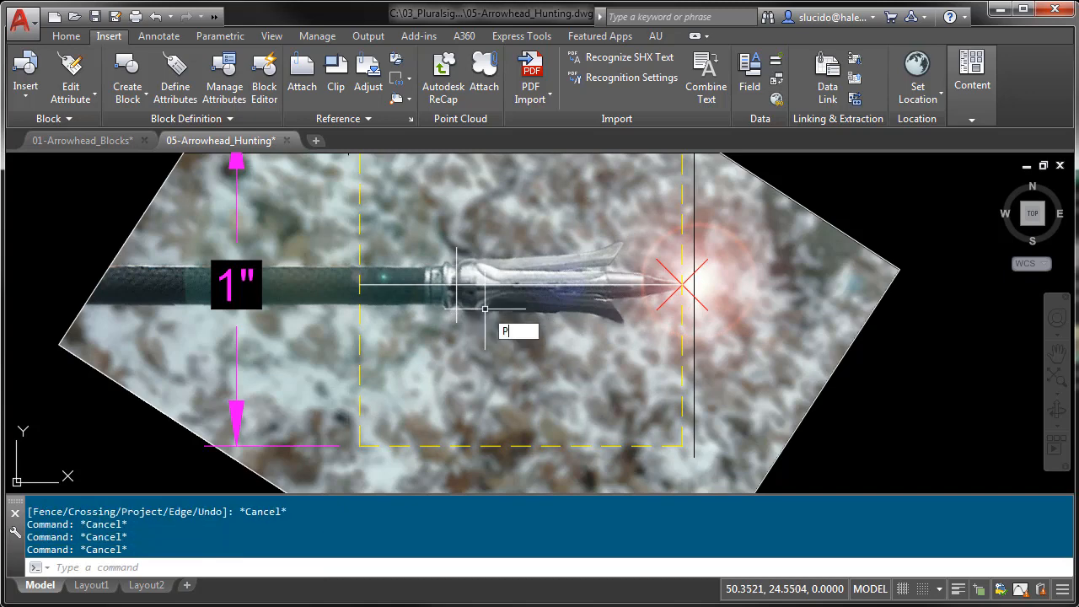
type("L")
key("Return")
type("INT")
key("Return")
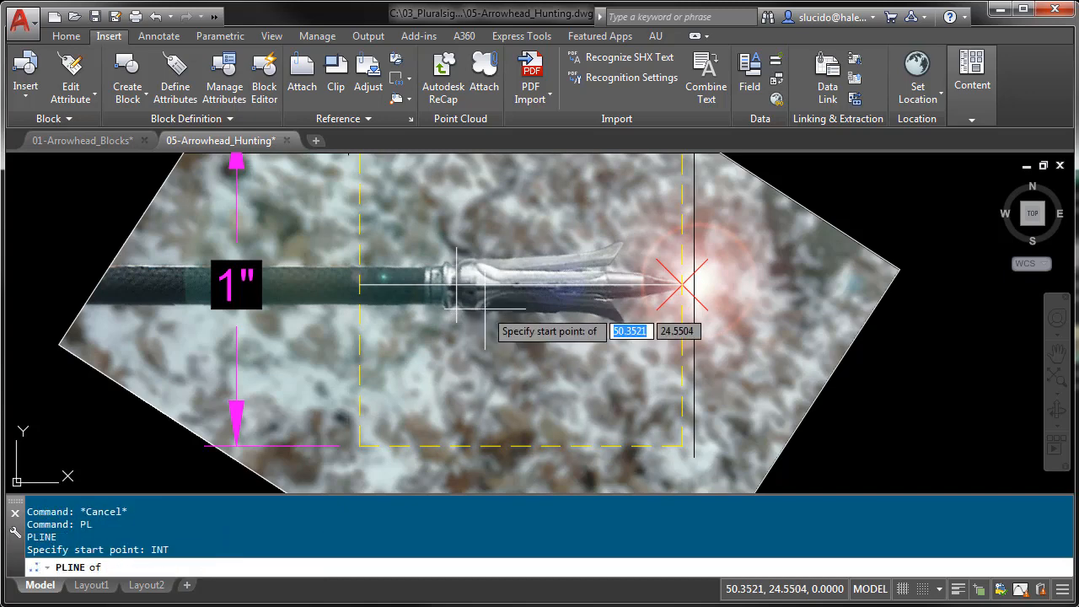
left_click(457, 281)
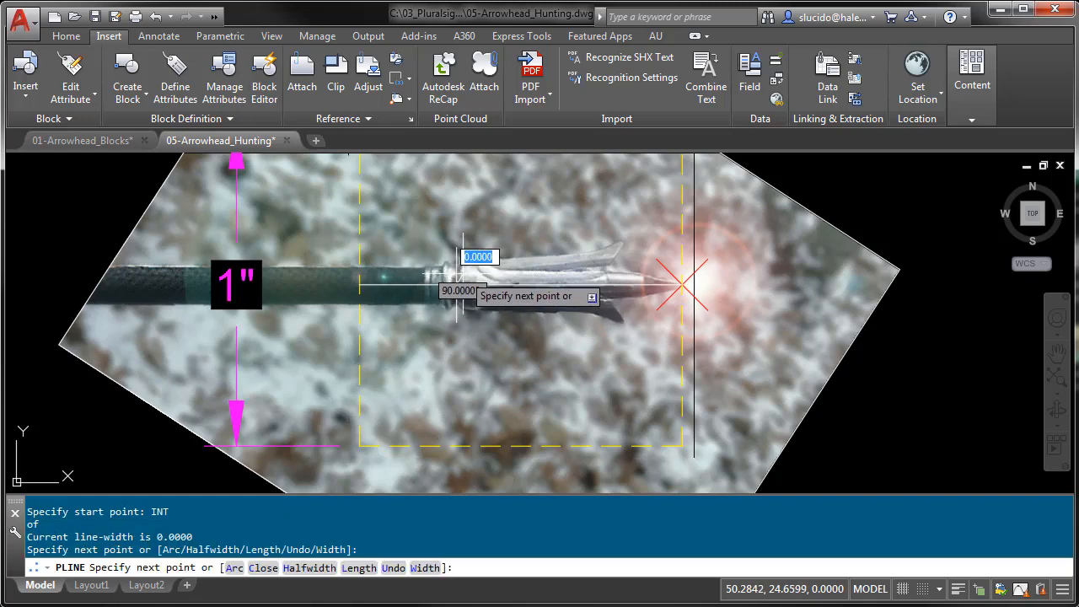
right_click(462, 270)
left_click(499, 352)
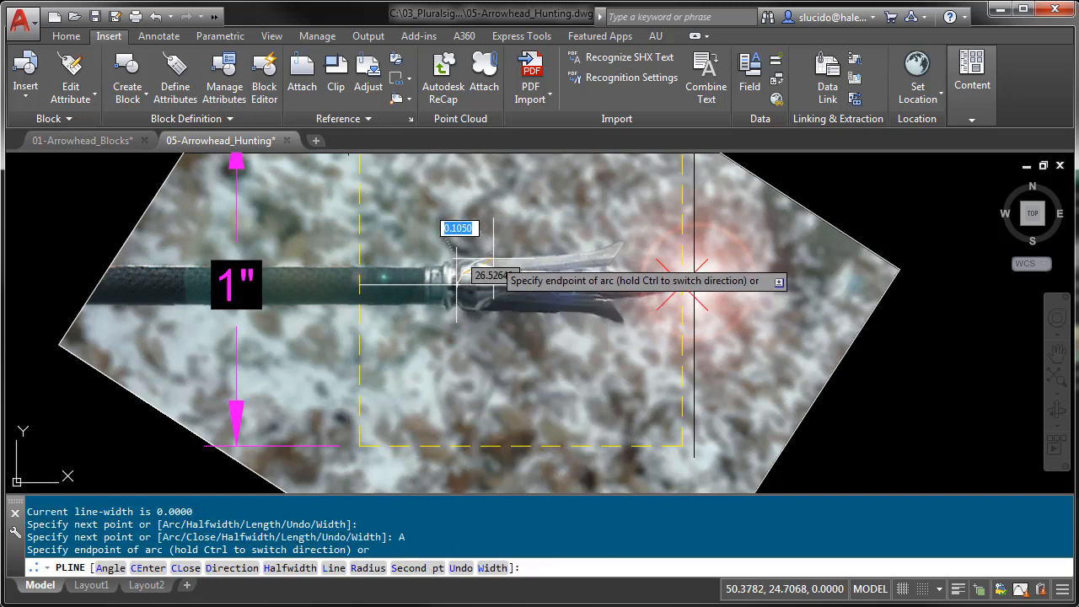
left_click(629, 239)
Finish the blade polyline with a straight segment from the blade's point back towards the arrowhead's body
right_click(625, 246)
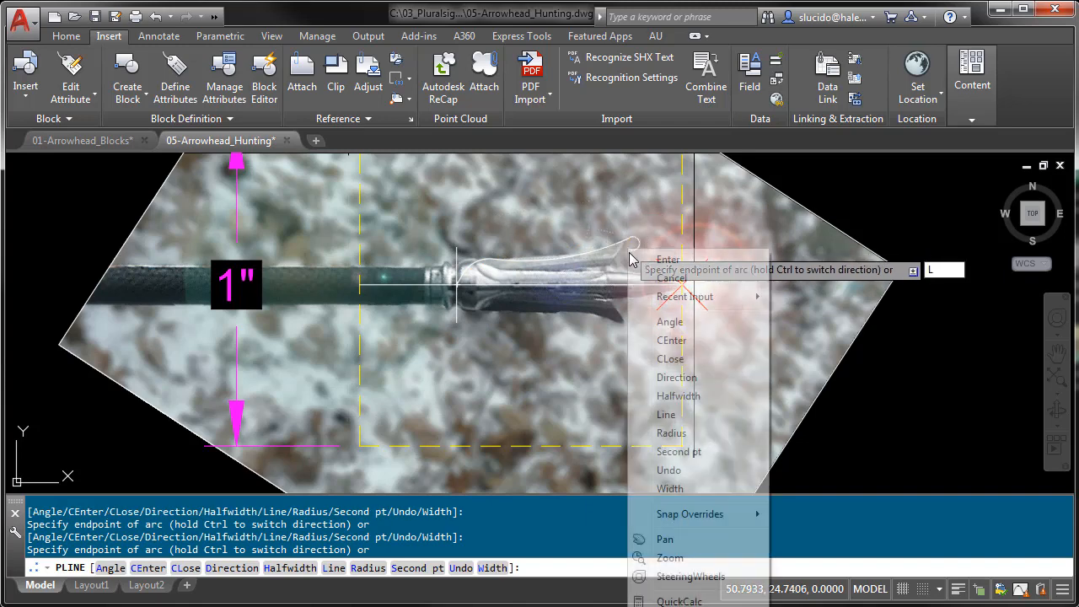
left_click(652, 416)
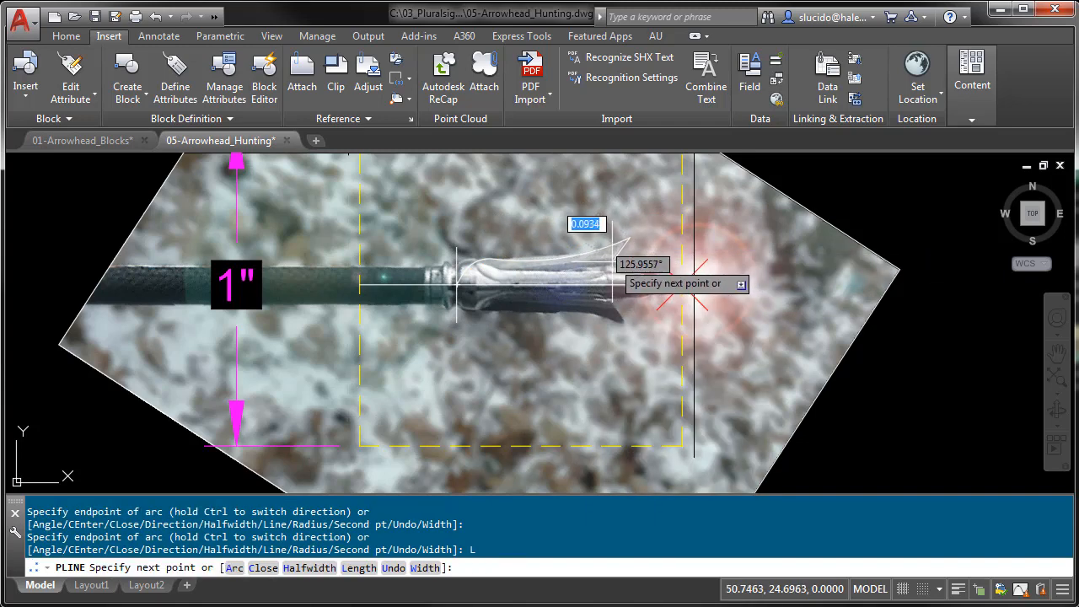
left_click(611, 265)
right_click(625, 270)
left_click(664, 280)
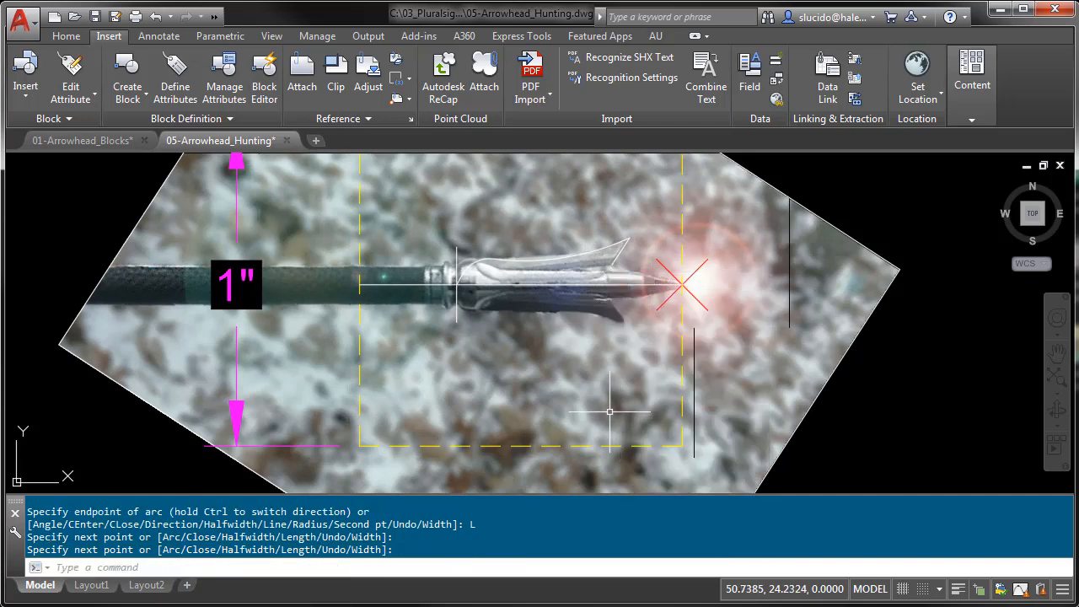
Trace the blade's inner edge and the head's upper edge with a second polyline of arcs ending at the tip's endpoint
type("PL")
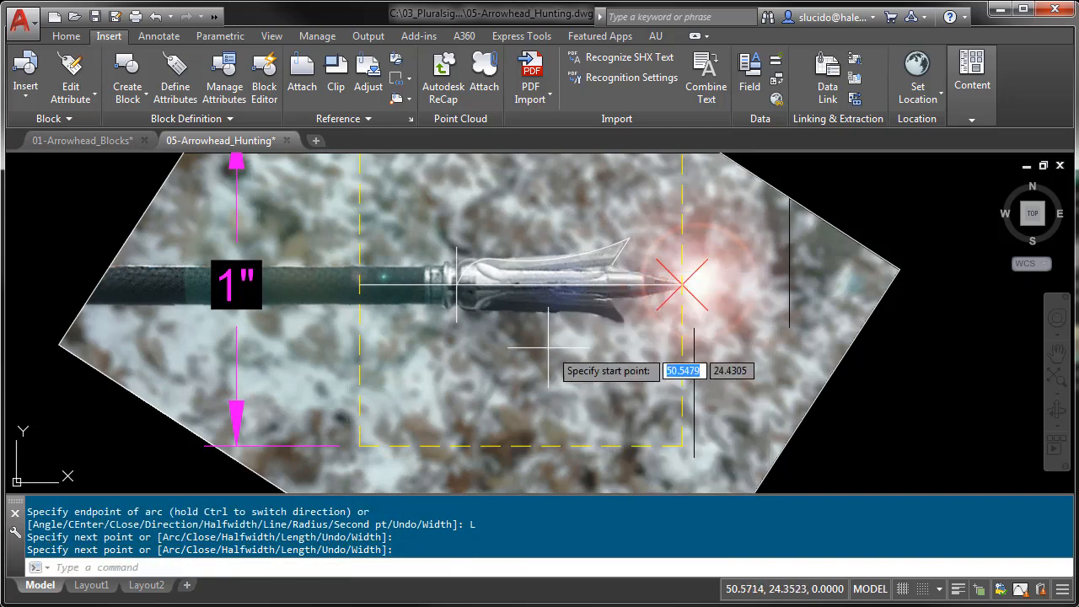
key("Return")
left_click(456, 285)
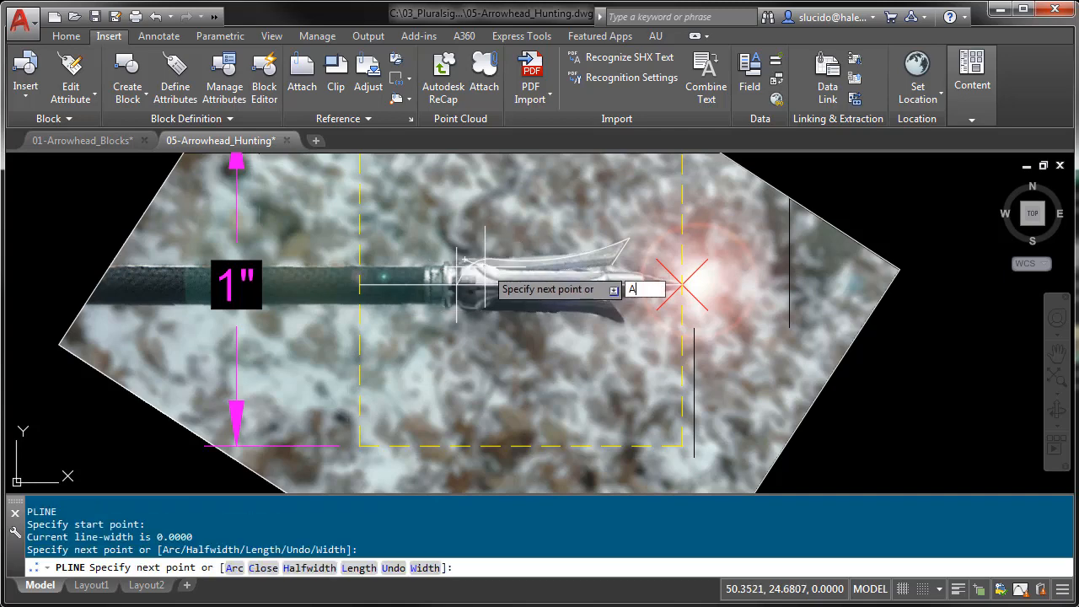
right_click(482, 268)
left_click(515, 411)
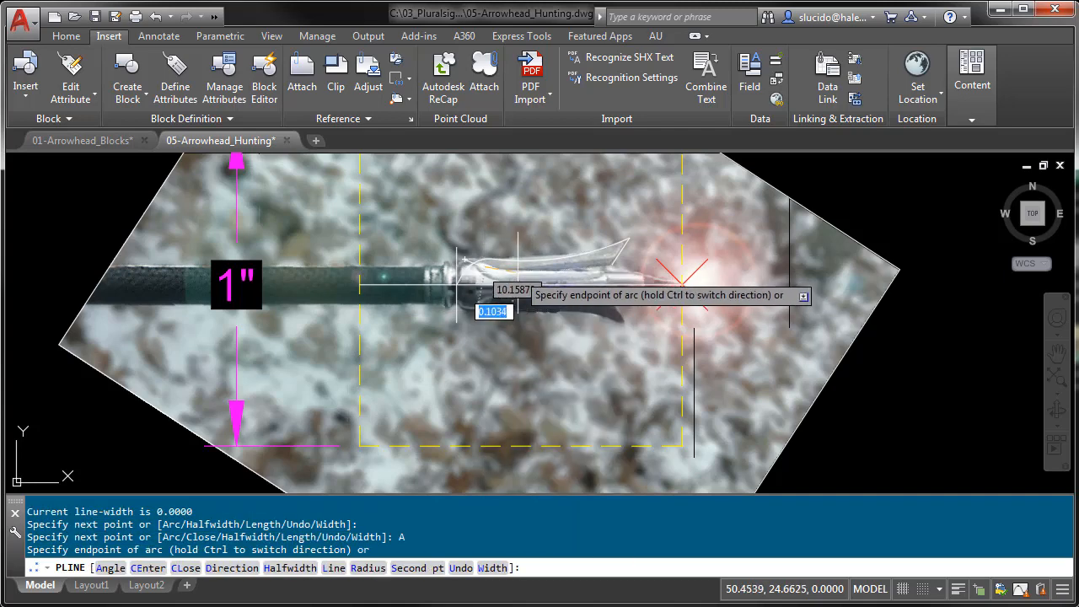
left_click(531, 272)
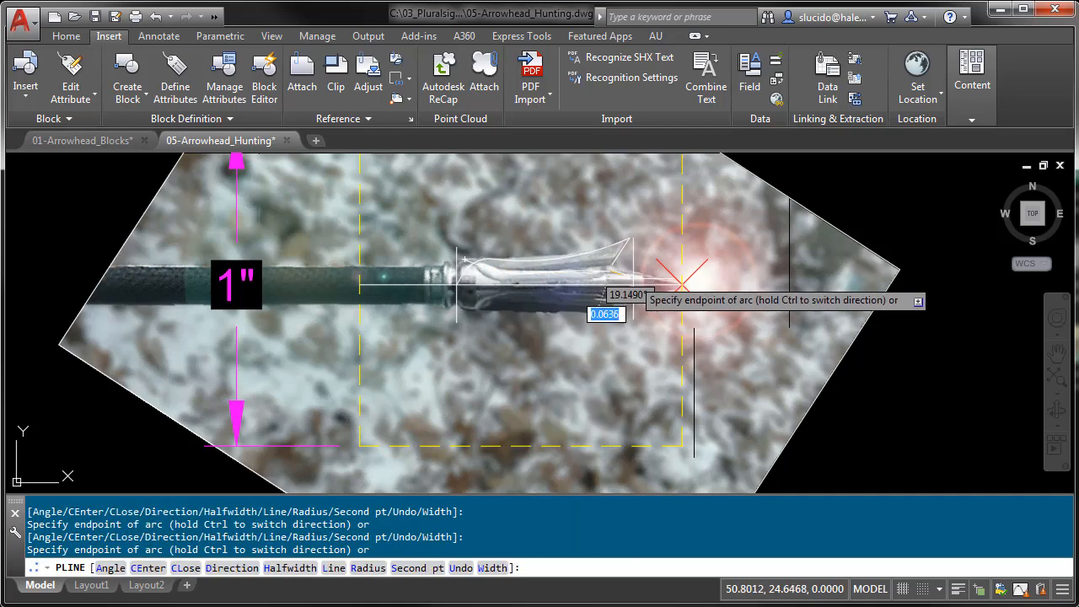
type("END")
key("Return")
left_click(682, 284)
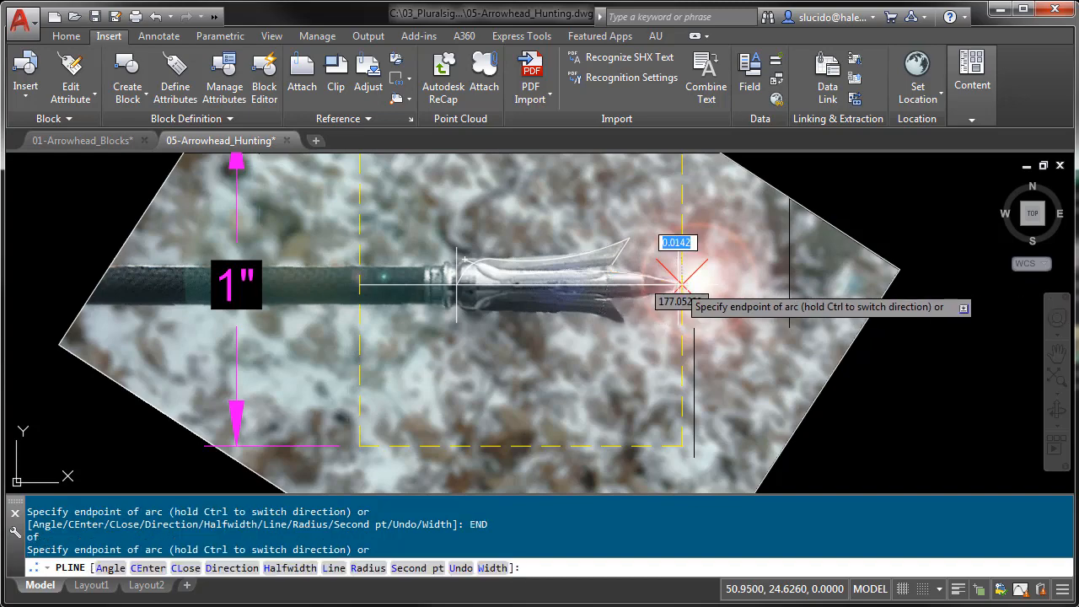
key("Escape")
Erase the attached arrow photo, keeping the traced polylines
scroll(629, 326, "up", 4)
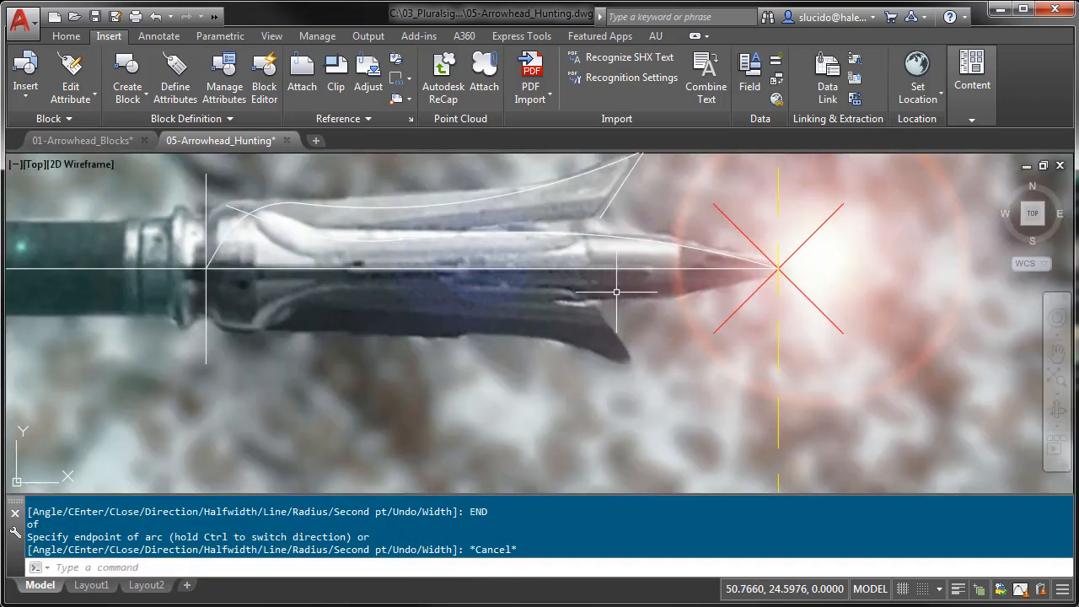
scroll(613, 290, "down", 4)
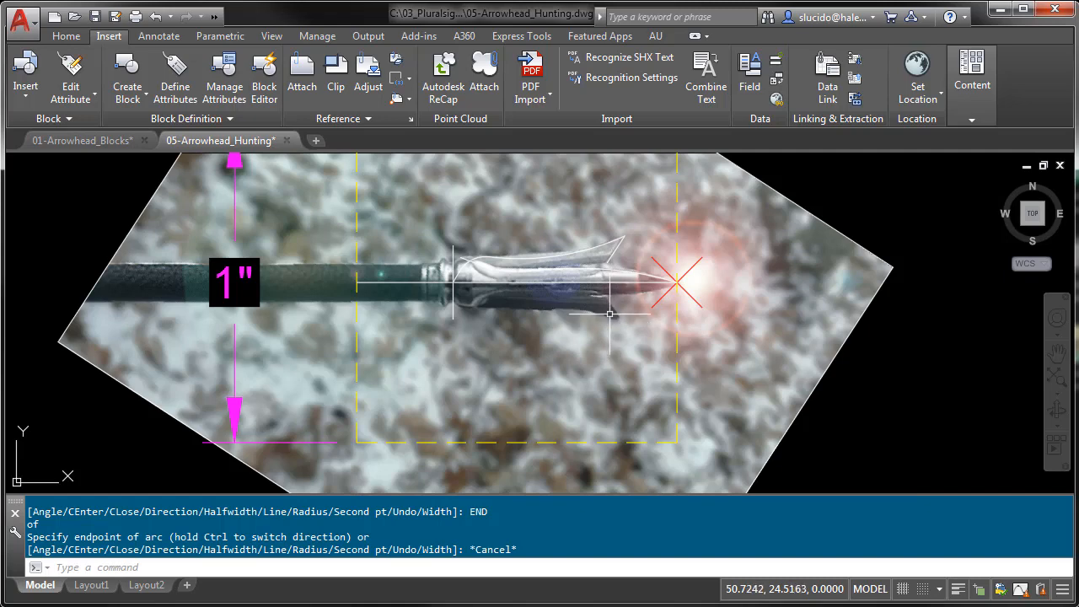
type("E")
key("Return")
left_click(850, 397)
left_click(809, 357)
key("Return")
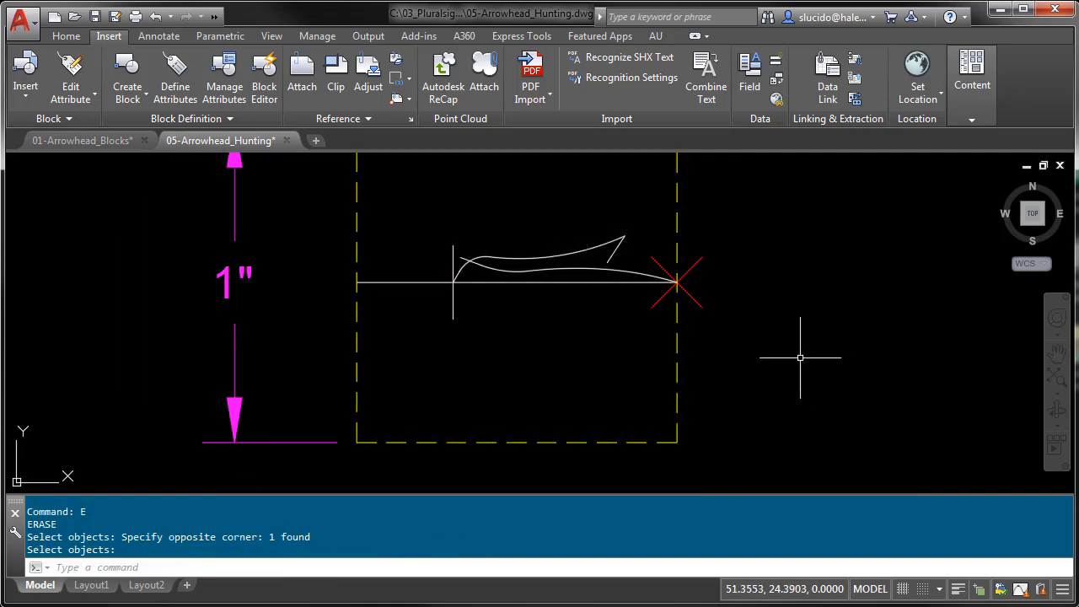
Try to extend the blade's short slanted edge to the inner curve
key("Return")
key("Return")
left_click(614, 268)
right_click(613, 267)
key("Escape")
key("Escape")
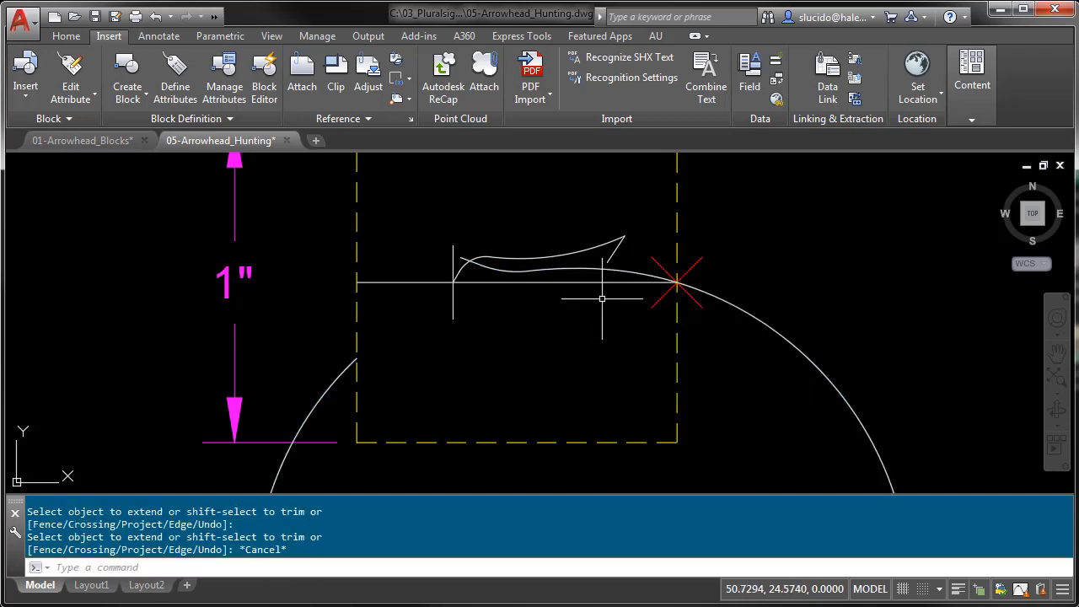
Extend the blade's short slanted edge to meet the inner curve
type("x")
key("Return")
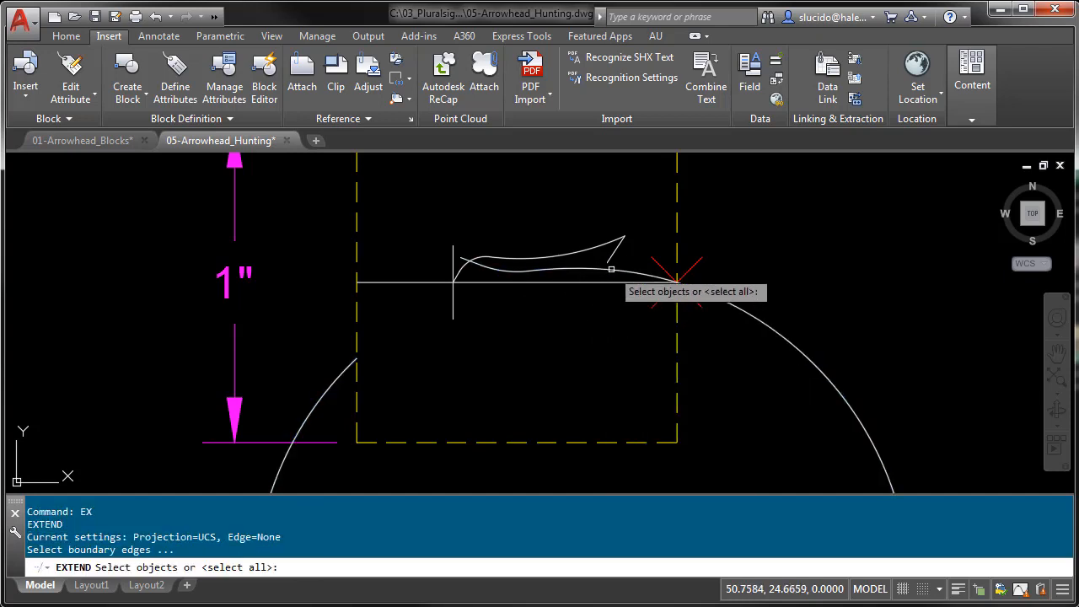
left_click(608, 262)
key("Return")
left_click(609, 262)
key("Escape")
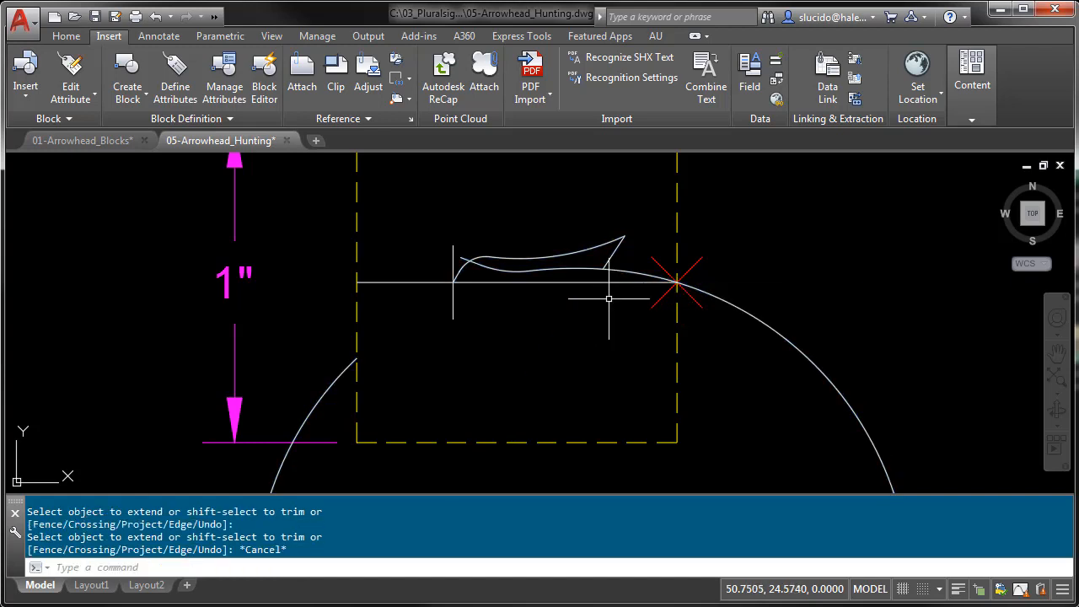
Trim the inner curve beyond the blade's slanted edge, using the blade outline as the cutting edge
key("Return")
left_click(614, 266)
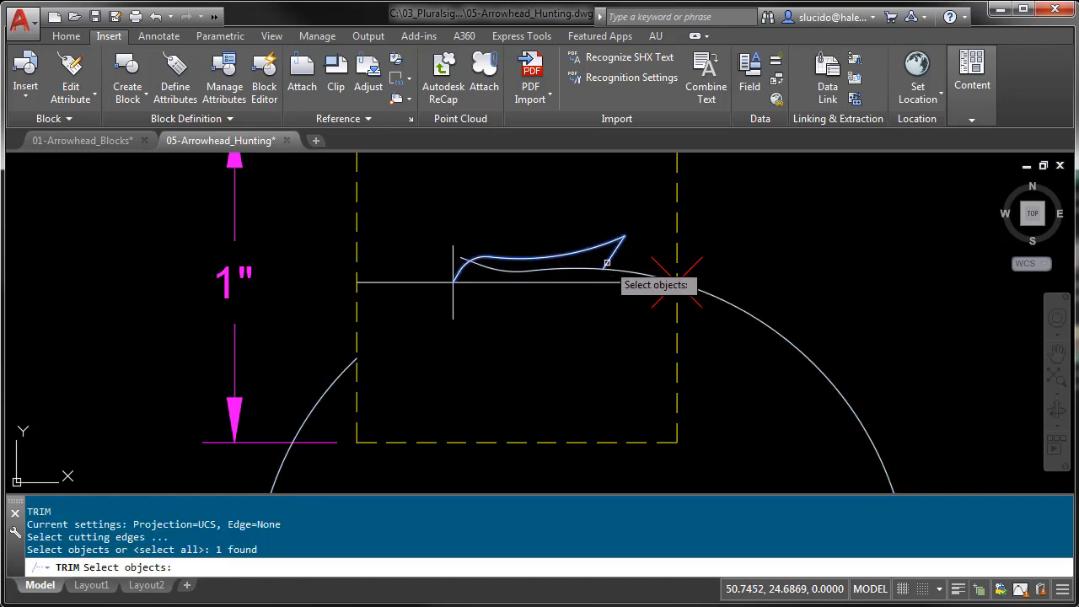
left_click(614, 268)
key("Escape")
Trim the inner curve's short end that projects past the blade outline near the arrowhead's base
type("tr")
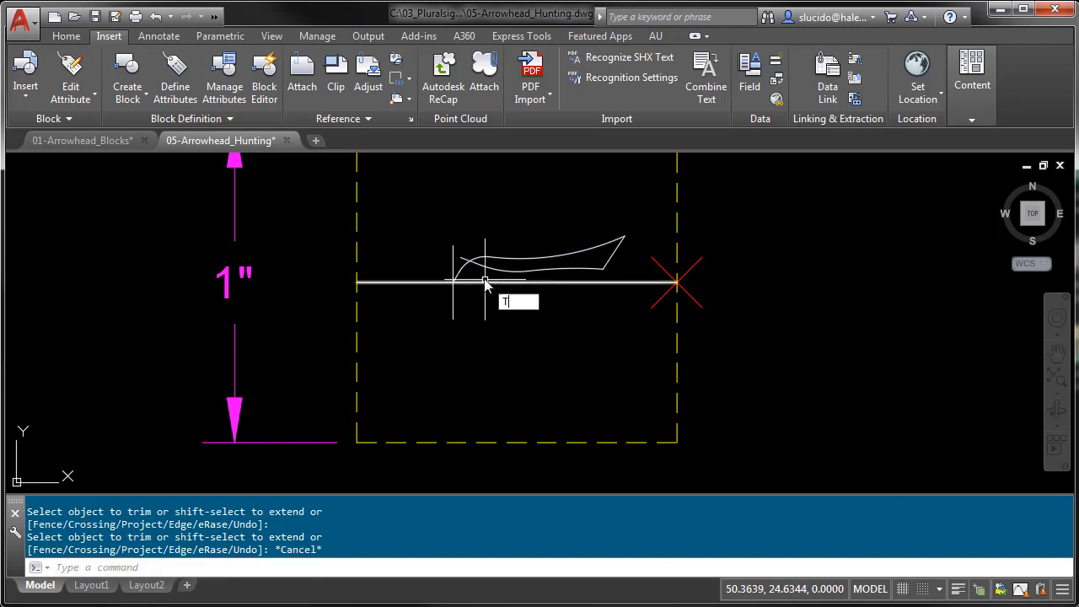
key("Return")
left_click(473, 269)
left_click(457, 255)
key("Return")
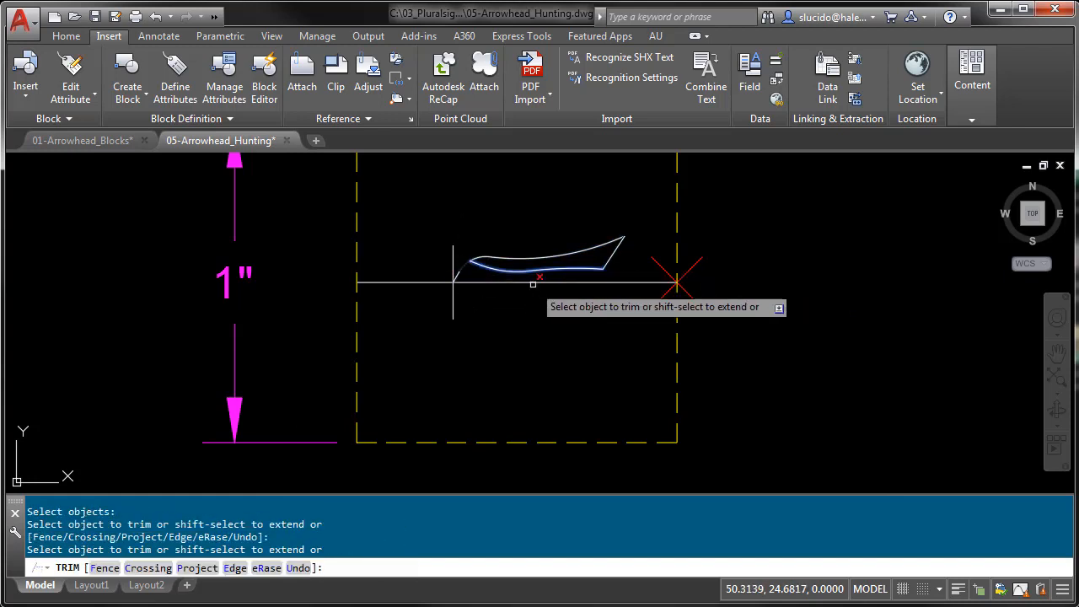
key("Escape")
Extend the inner curve from the blade's slanted edge using the horizontal centreline as the boundary
type("ex")
key("Return")
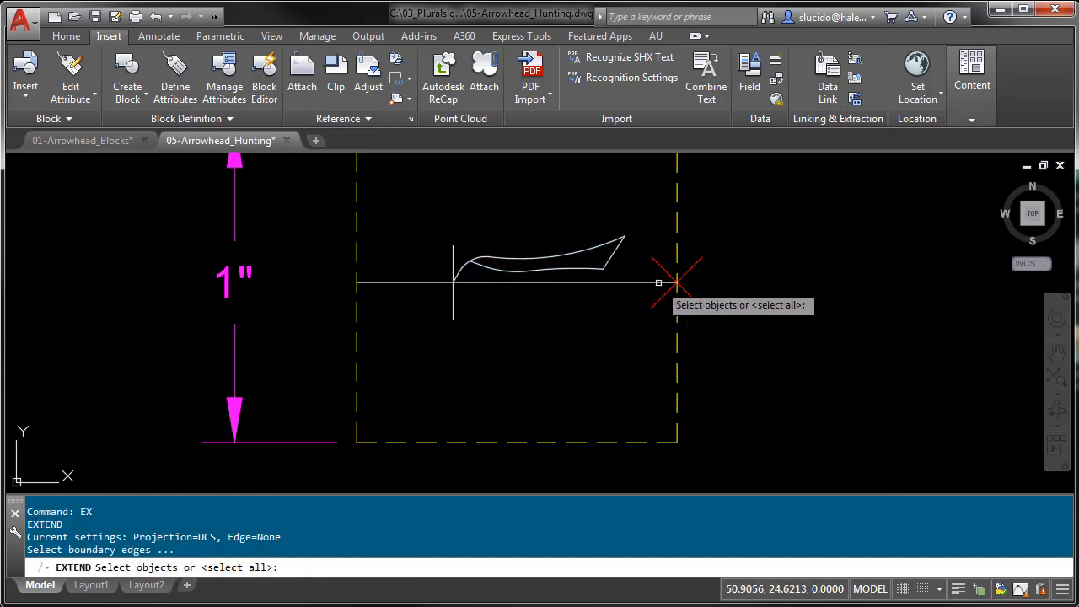
left_click(655, 283)
key("Return")
left_click(600, 270)
key("Escape")
key("Escape")
scroll(674, 282, "up", 5)
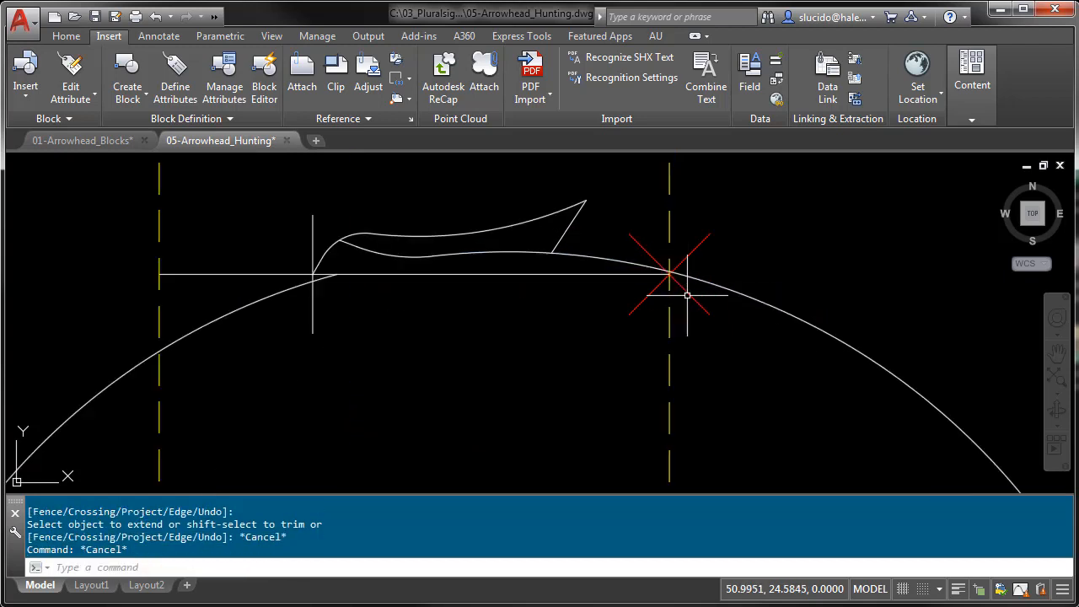
type("t")
key("Return")
key("Escape")
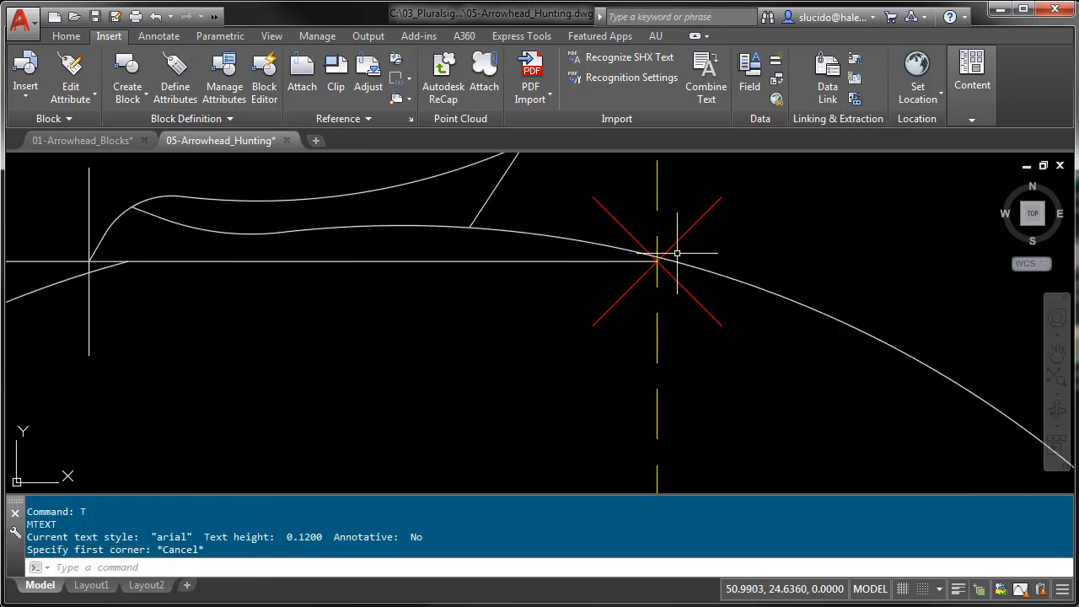
Trim the arc extending past the arrow tip, using the dashed square's edge as the cutting edge
type("tr")
key("Return")
left_click(658, 246)
key("Return")
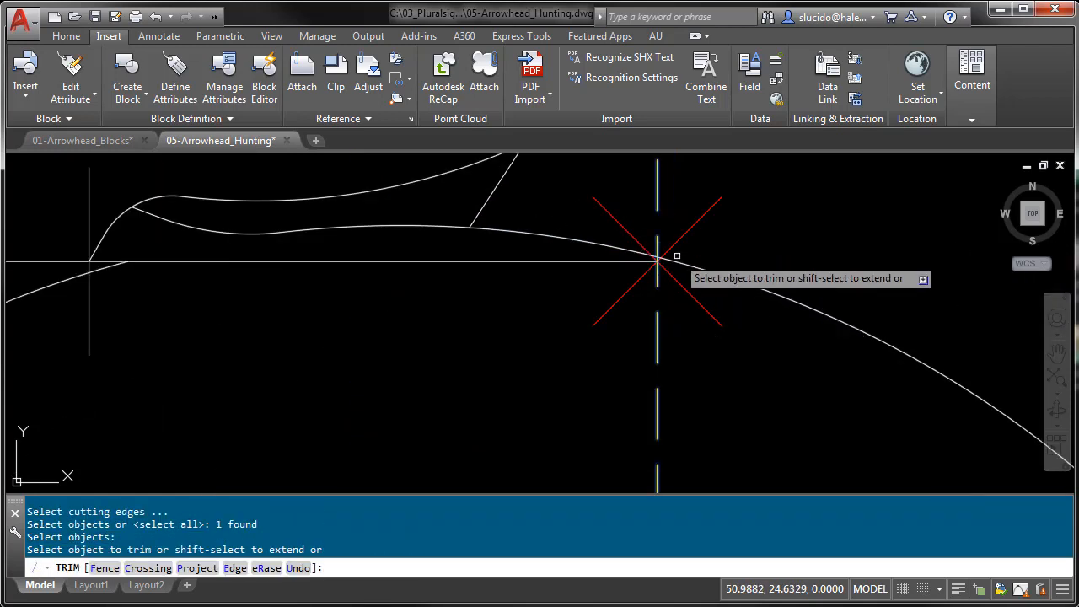
left_click(675, 260)
key("Escape")
Move the inner curve's end at the arrow tip onto the centreline's endpoint
left_click(651, 253)
left_click(655, 258)
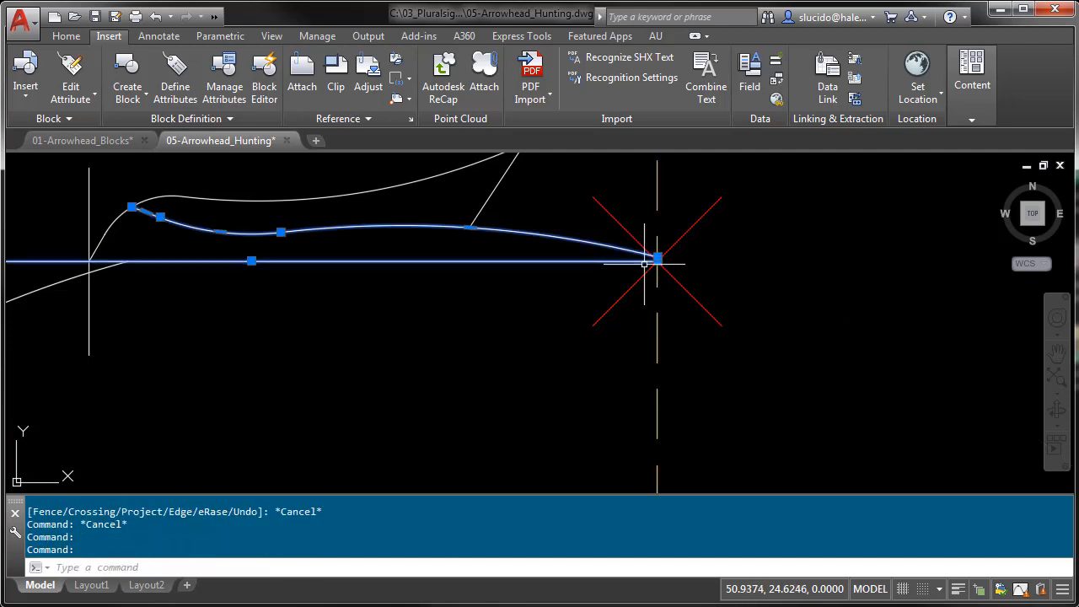
left_click(658, 256)
left_click(658, 260)
key("Escape")
key("Escape")
middle_click_drag(431, 294, 479, 321)
type("t")
key("Escape")
scroll(491, 325, "down", 2)
key("Escape")
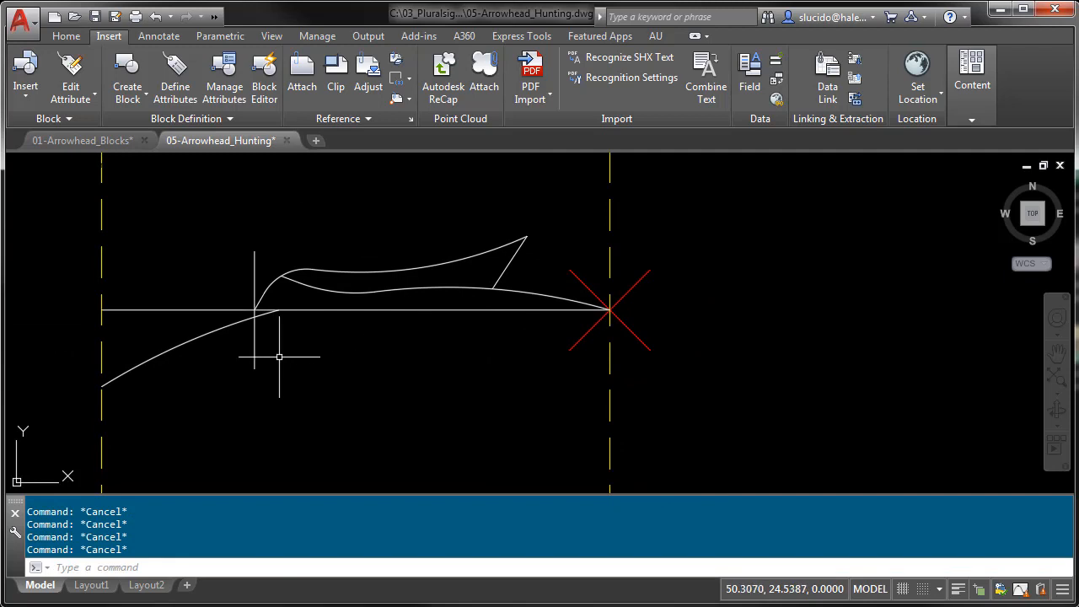
Erase the leftover arc below the centreline near the arrowhead's base
type("e")
key("Return")
left_click(214, 334)
key("Return")
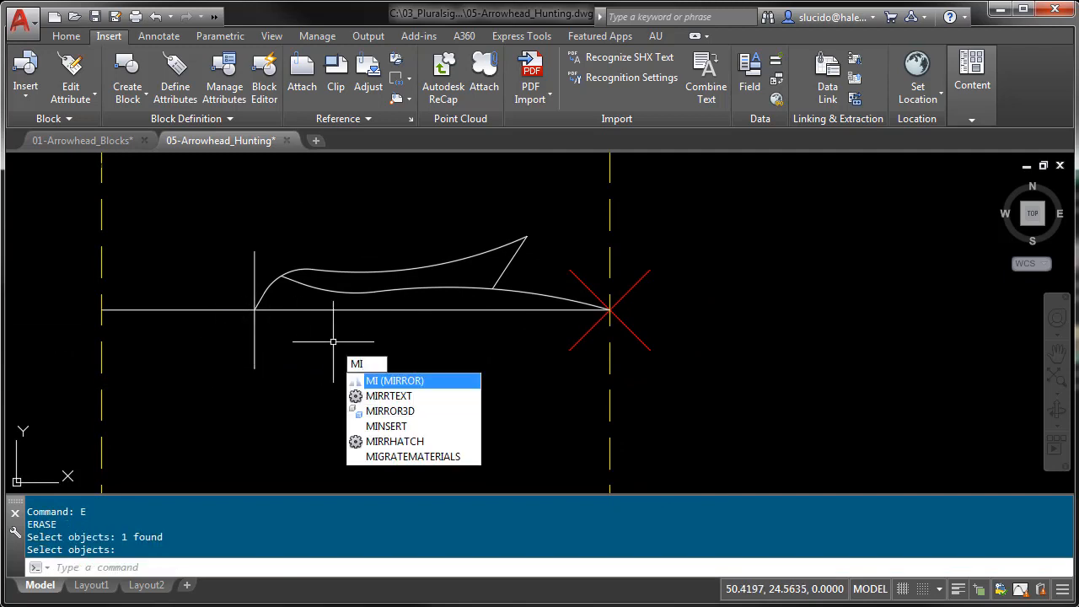
Mirror the upper blade outline and inner curve about the centreline from arrowhead base to tip, keeping the source objects
key("Return")
left_click(503, 289)
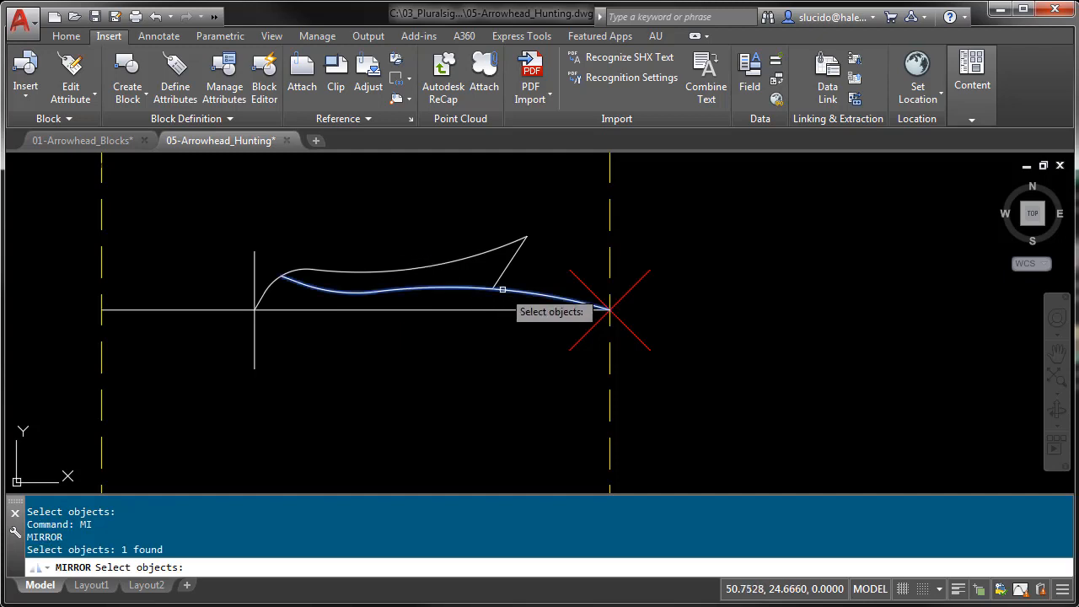
left_click(498, 278)
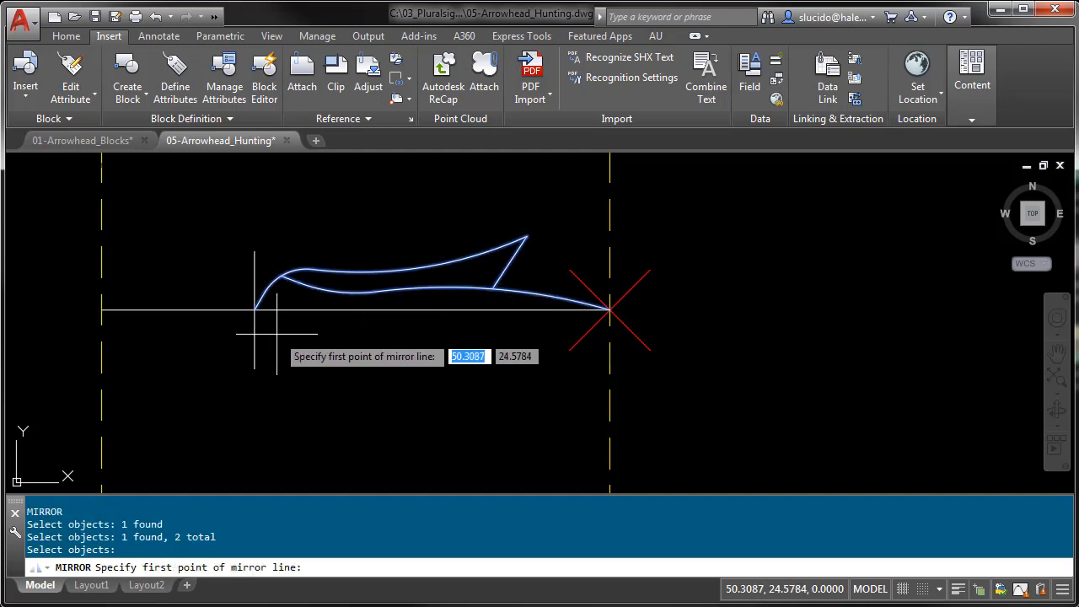
type("END")
key("Return")
left_click(254, 310)
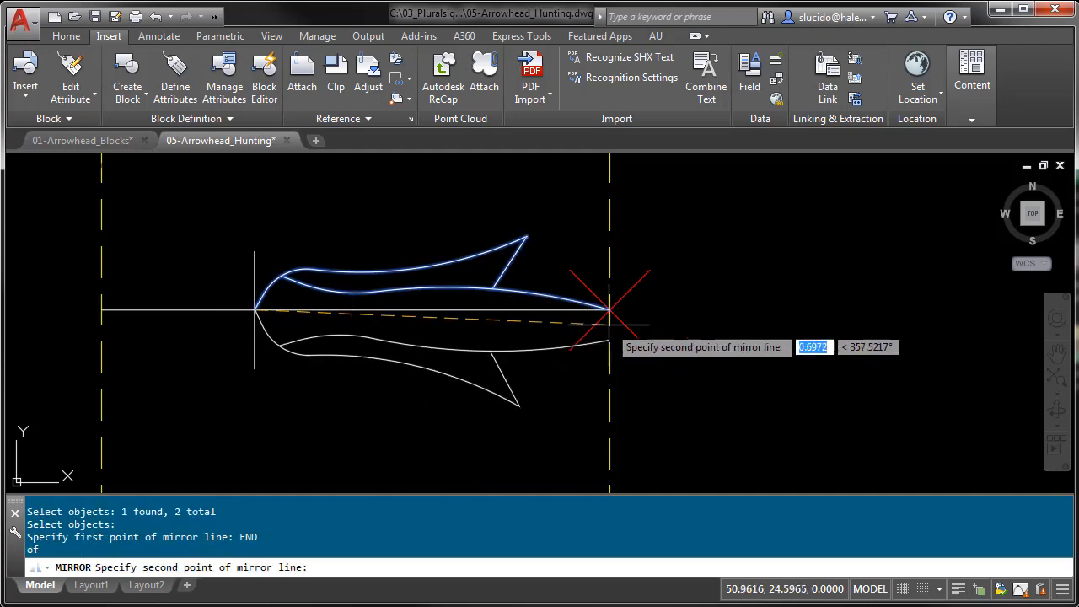
type("END")
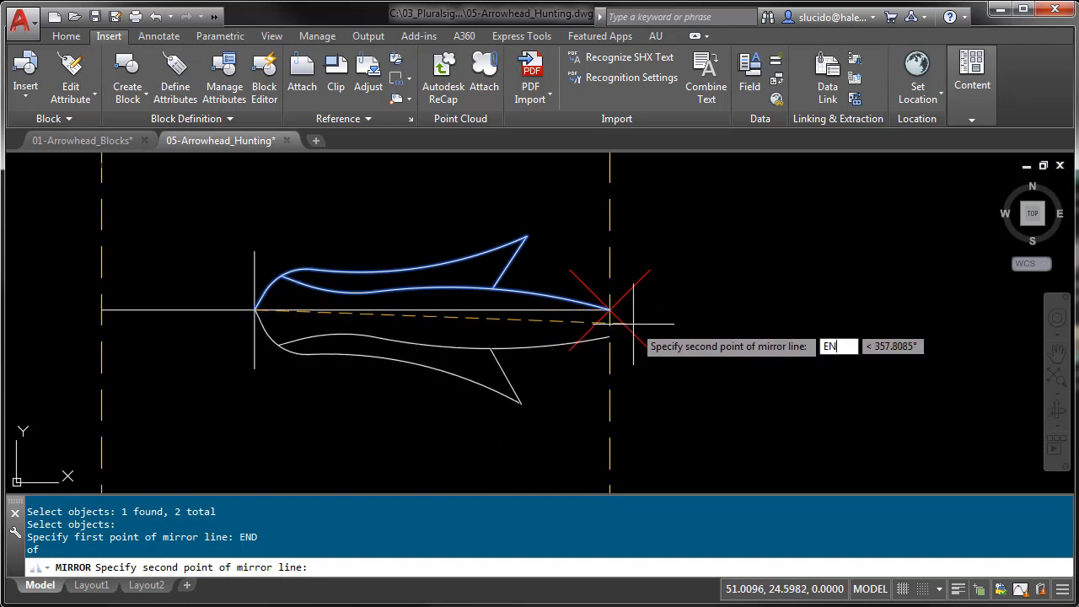
key("Return")
left_click(609, 311)
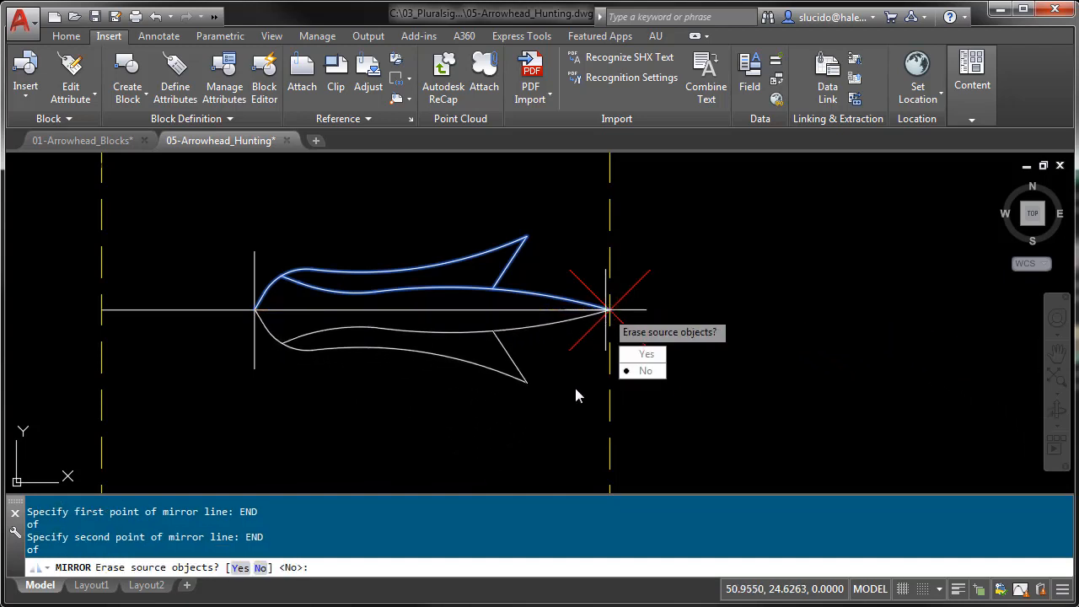
left_click(644, 373)
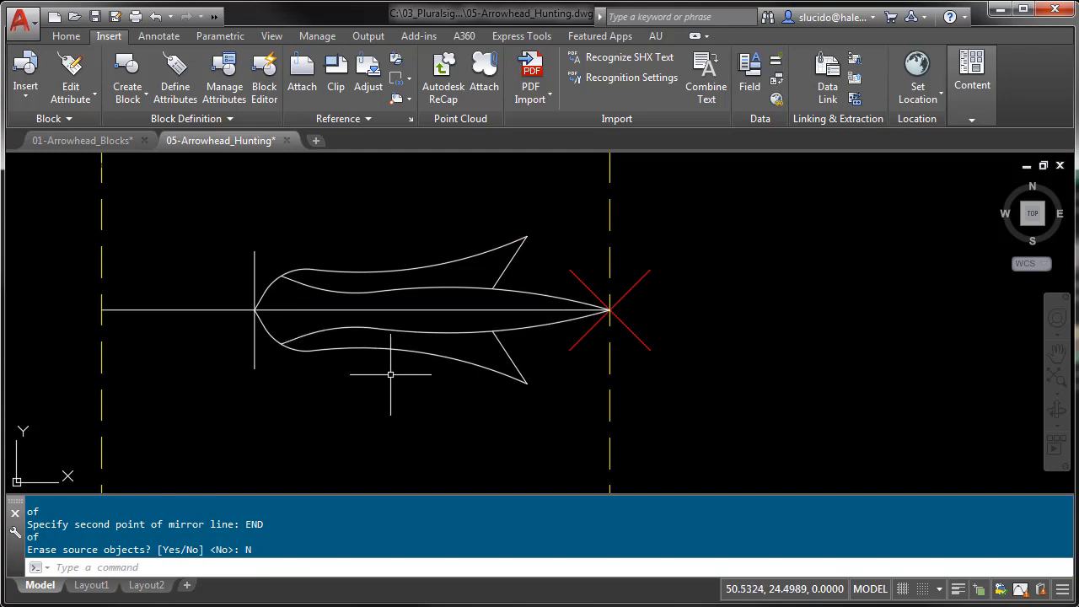
Erase the vertical construction line crossing the arrowhead's base
scroll(386, 373, "down", 2)
type("E")
key("Return")
left_click(305, 357)
key("Return")
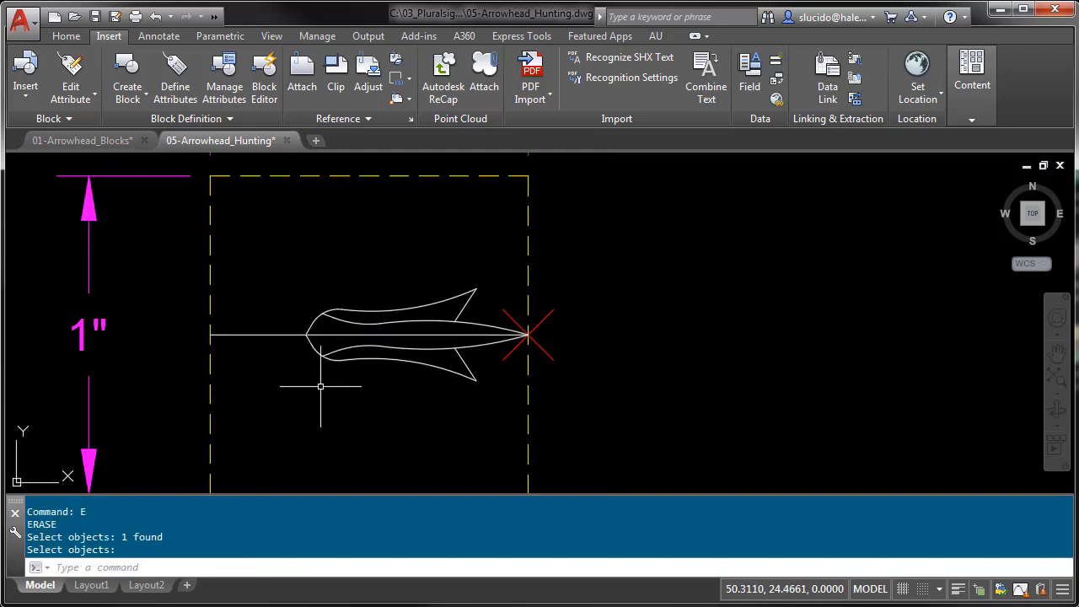
type("E")
key("Return")
left_click(329, 333)
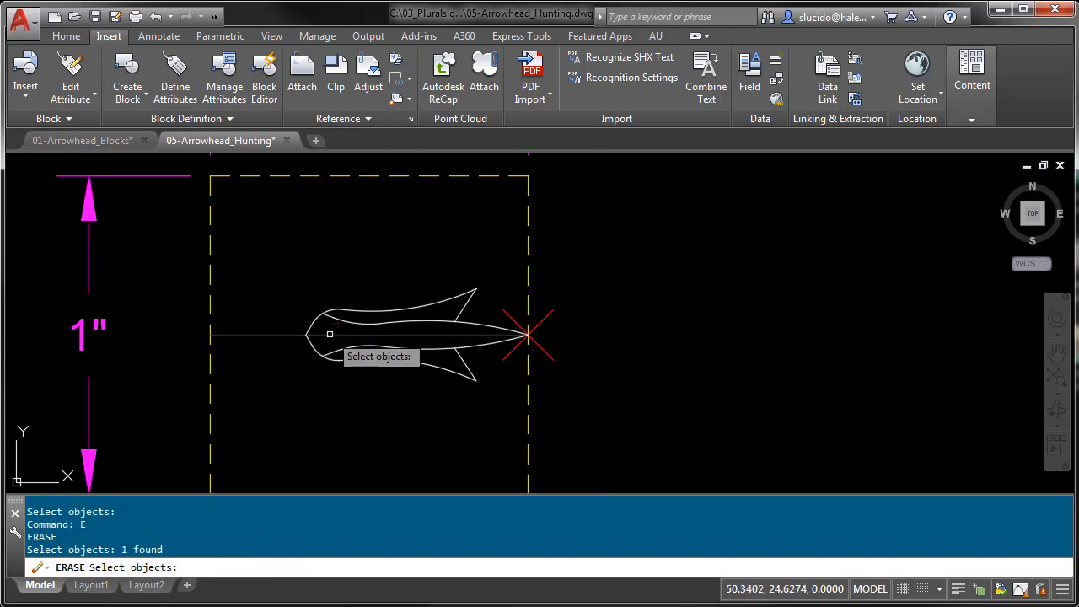
key("Escape")
Trim away the centreline portion inside the arrowhead, using the outlines at its base as cutting edges
type("TR")
key("Return")
left_click(306, 369)
left_click(298, 332)
key("Return")
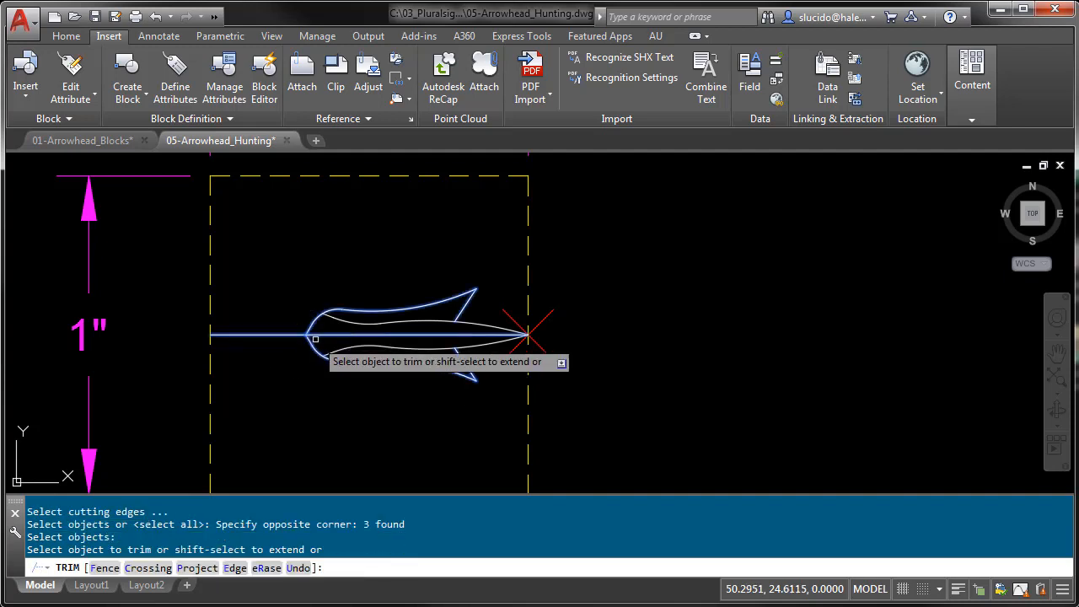
left_click(315, 336)
key("Escape")
key("Escape")
scroll(655, 371, "down", 4)
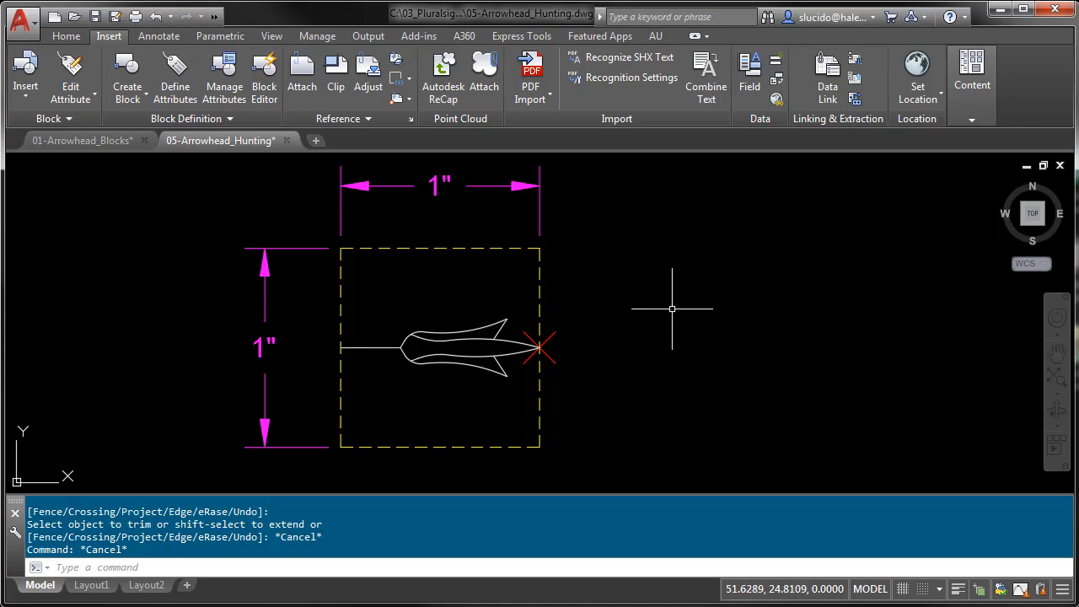
Start a block definition named Arrow-H with its base point at the endpoint of the arrow tip
left_click(128, 68)
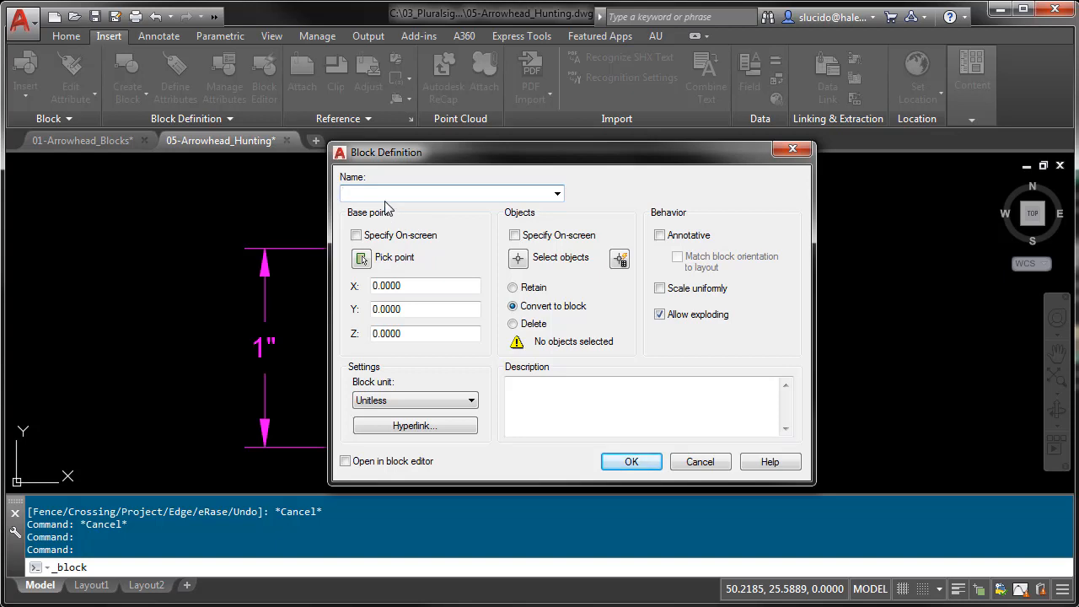
type("a")
left_click(361, 260)
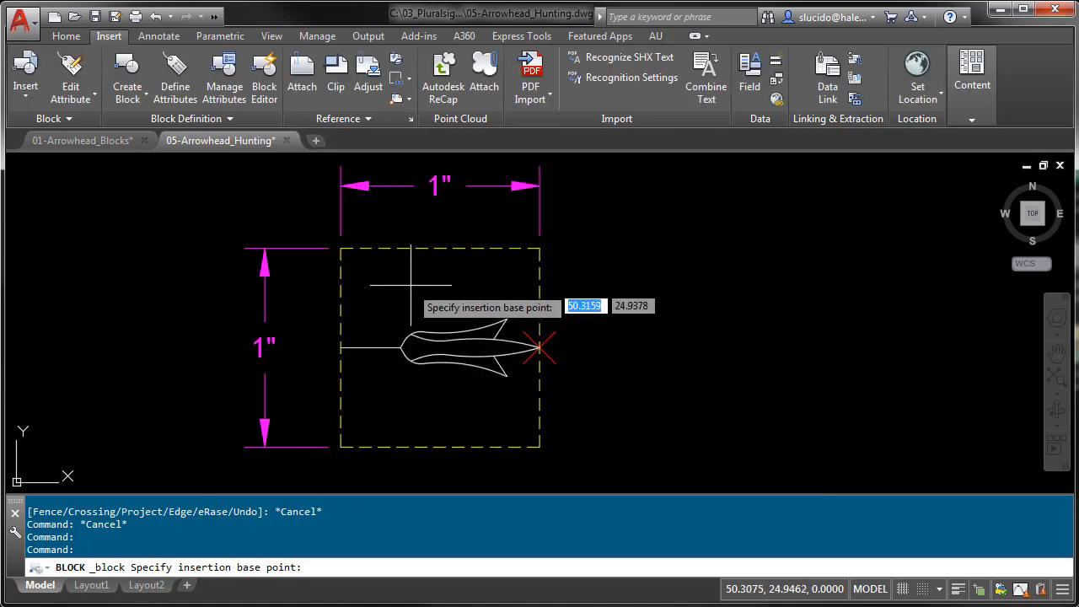
type("end")
key("Return")
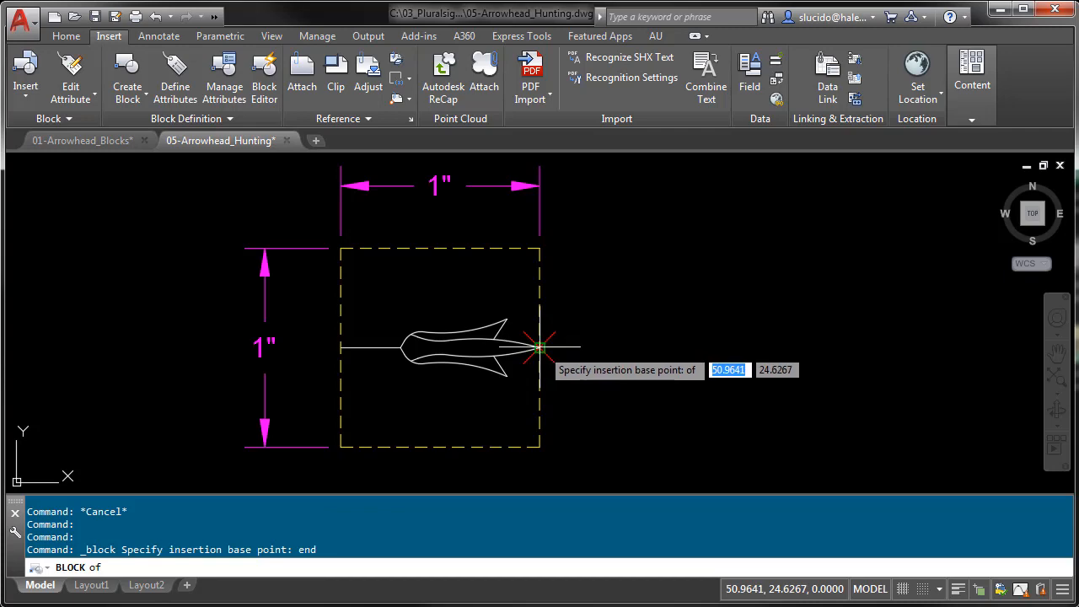
left_click(540, 343)
Select all the arrowhead curves and the shaft line as the block's objects and create the block
left_click(519, 258)
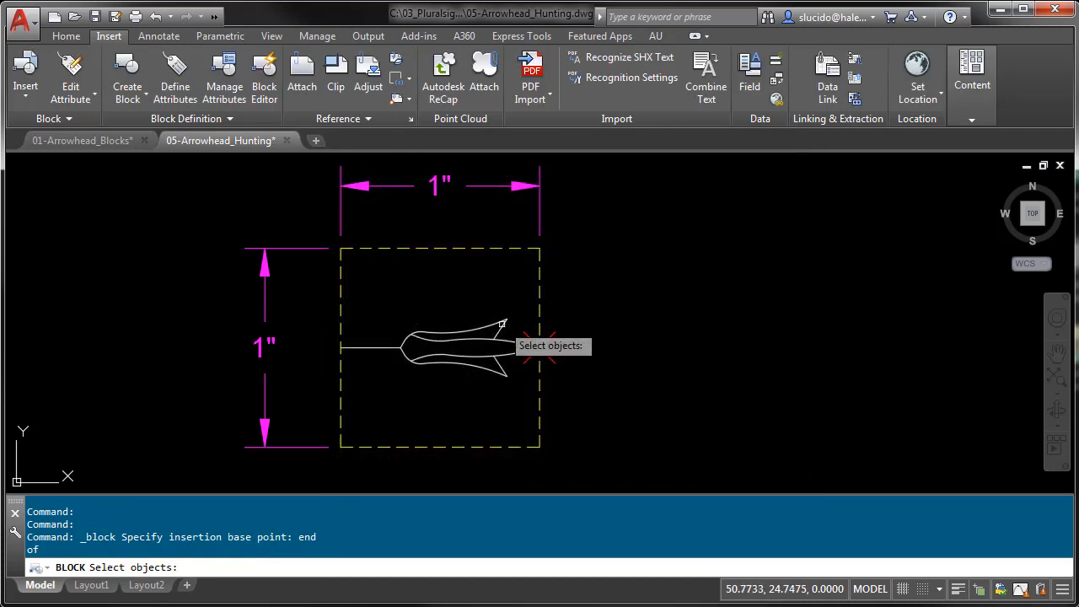
left_click(516, 387)
left_click(389, 297)
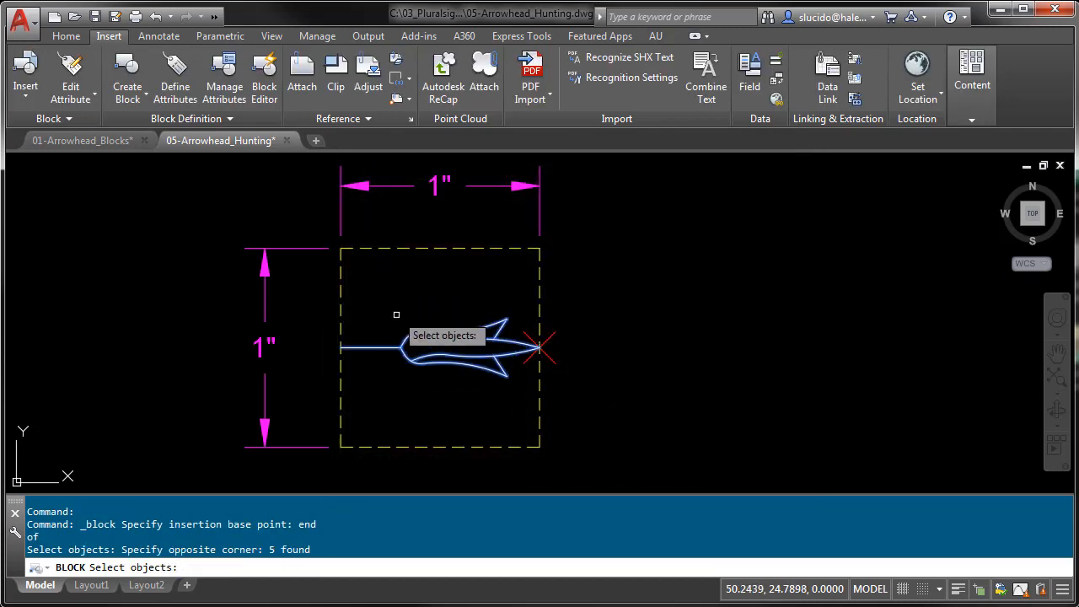
left_click(403, 380)
left_click(381, 347)
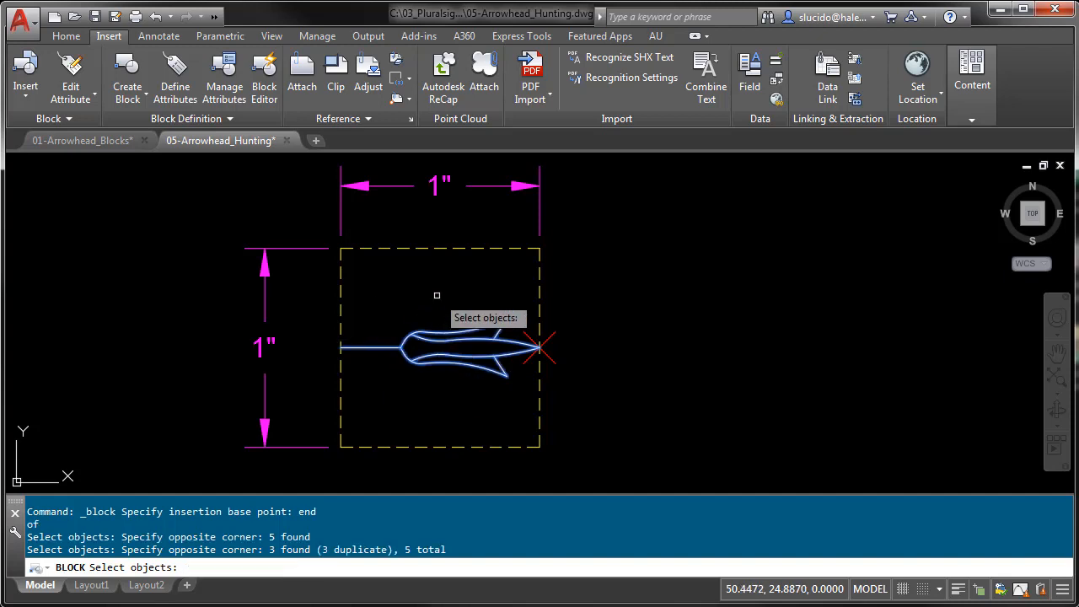
key("Return")
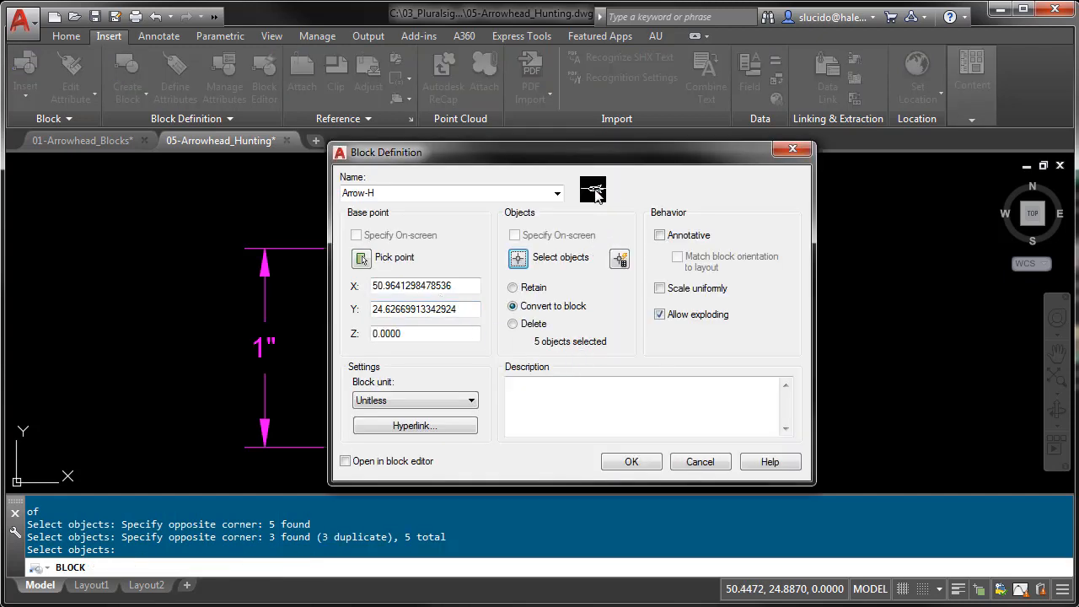
left_click(524, 391)
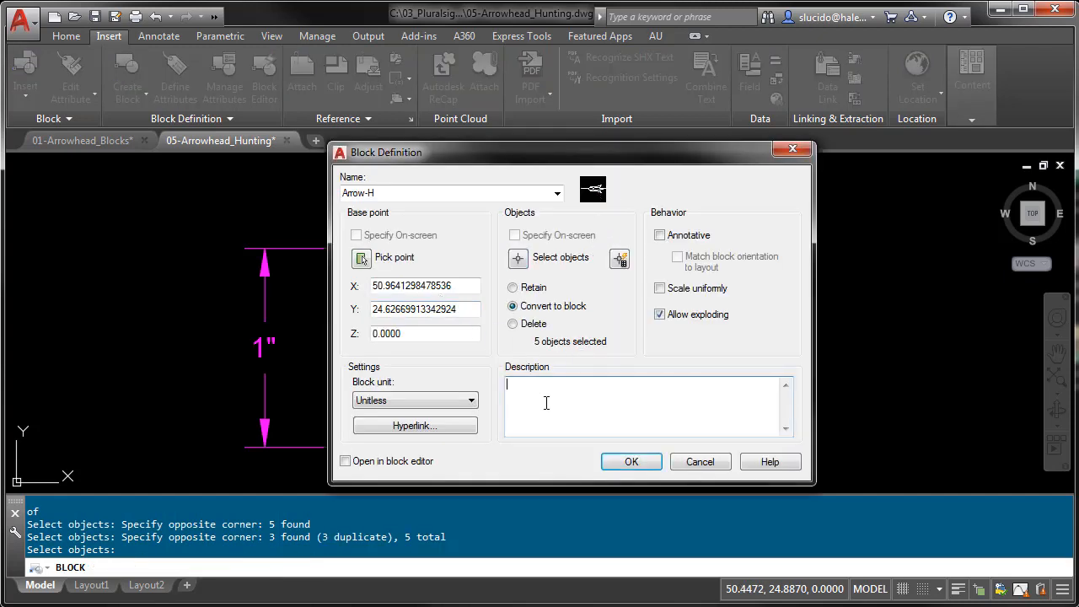
left_click(629, 461)
middle_click_drag(664, 416, 650, 416)
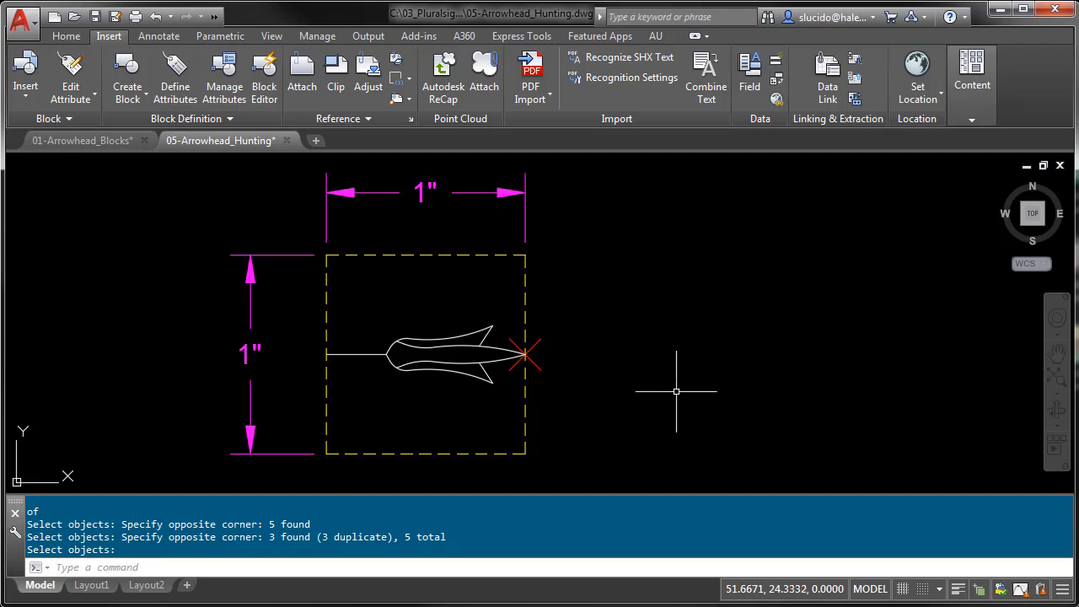
Create a new multileader style named Copy of Standard, based on Standard
left_click(159, 36)
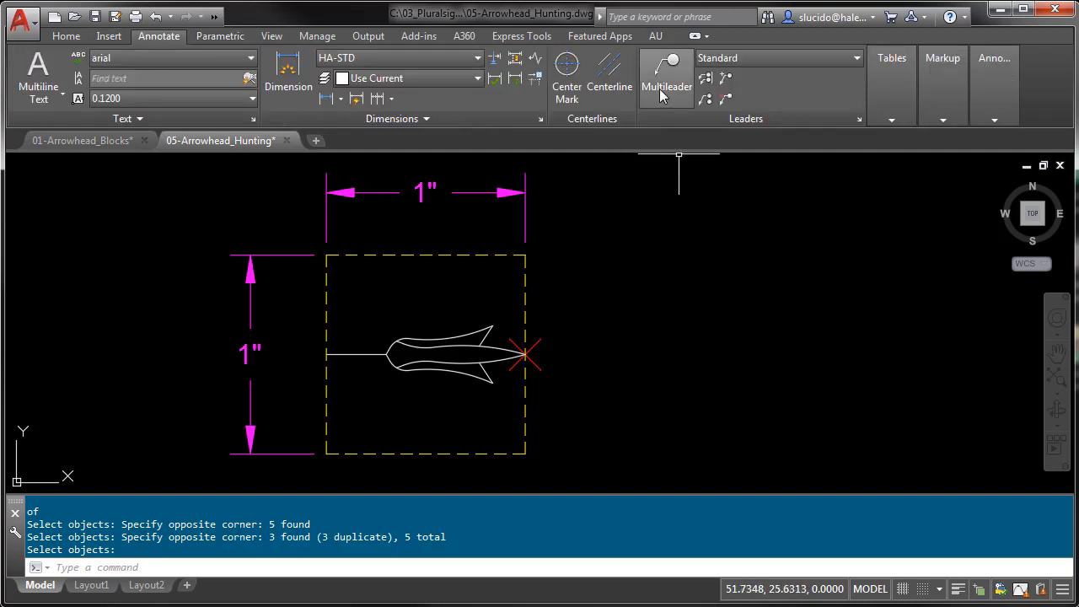
left_click(858, 119)
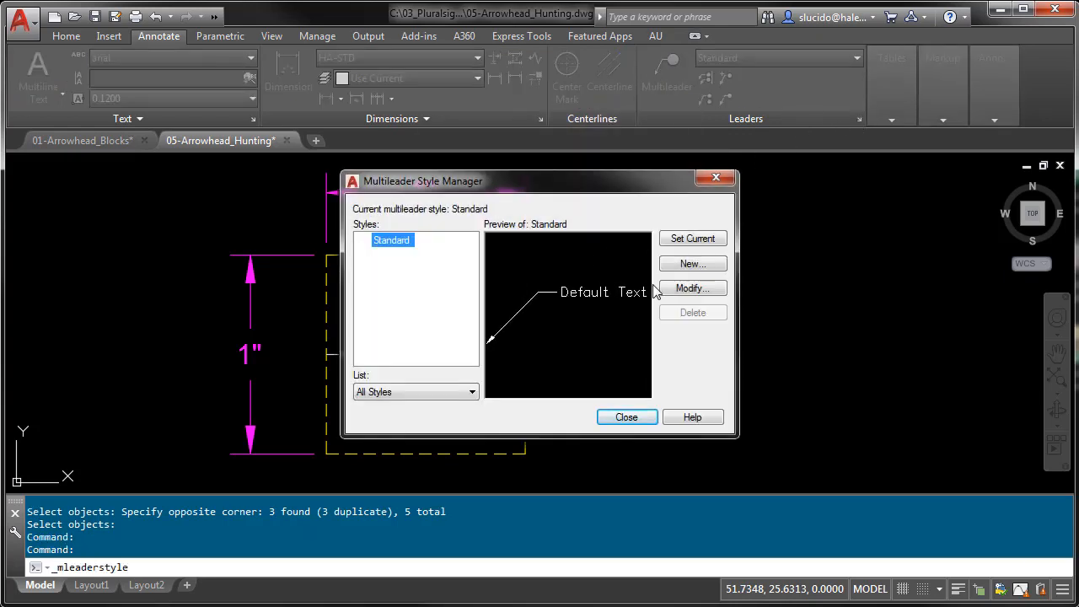
left_click(691, 264)
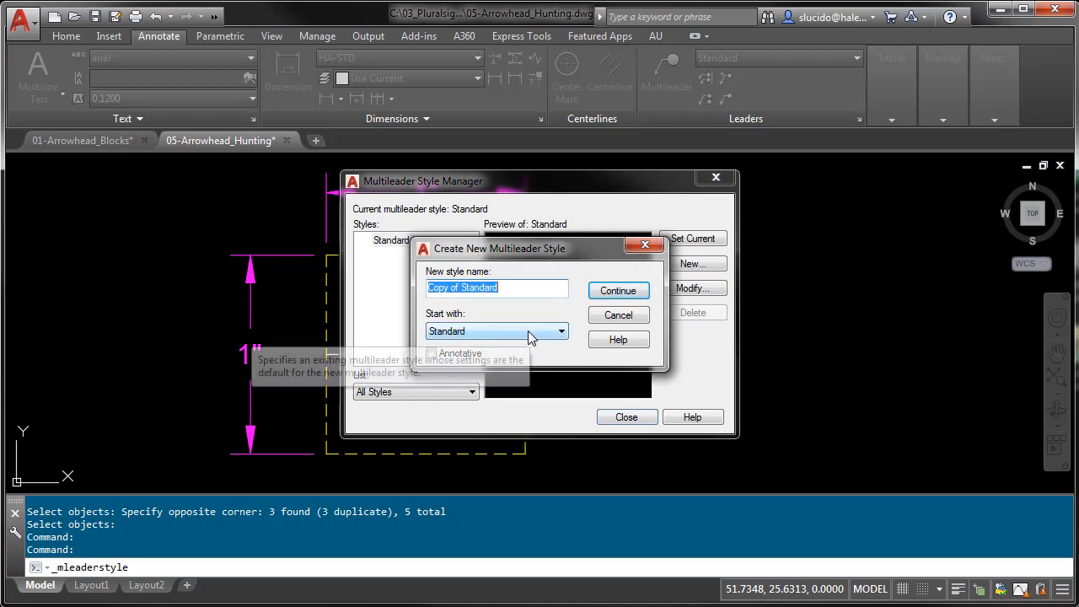
left_click(603, 295)
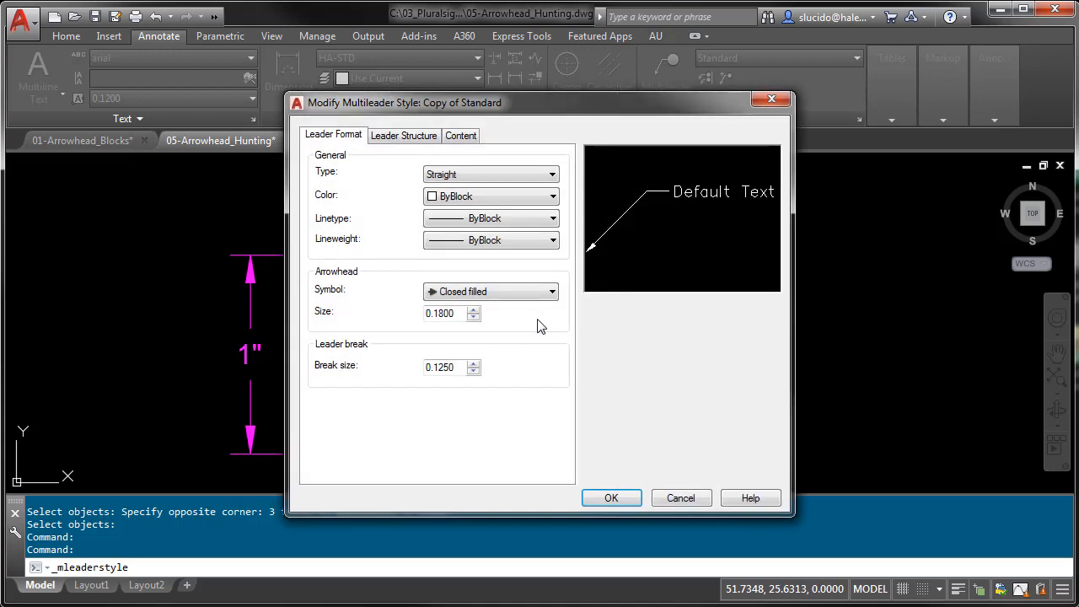
Set the new multileader style's arrowhead symbol to the user arrow Arrow-H and save the style
left_click(511, 292)
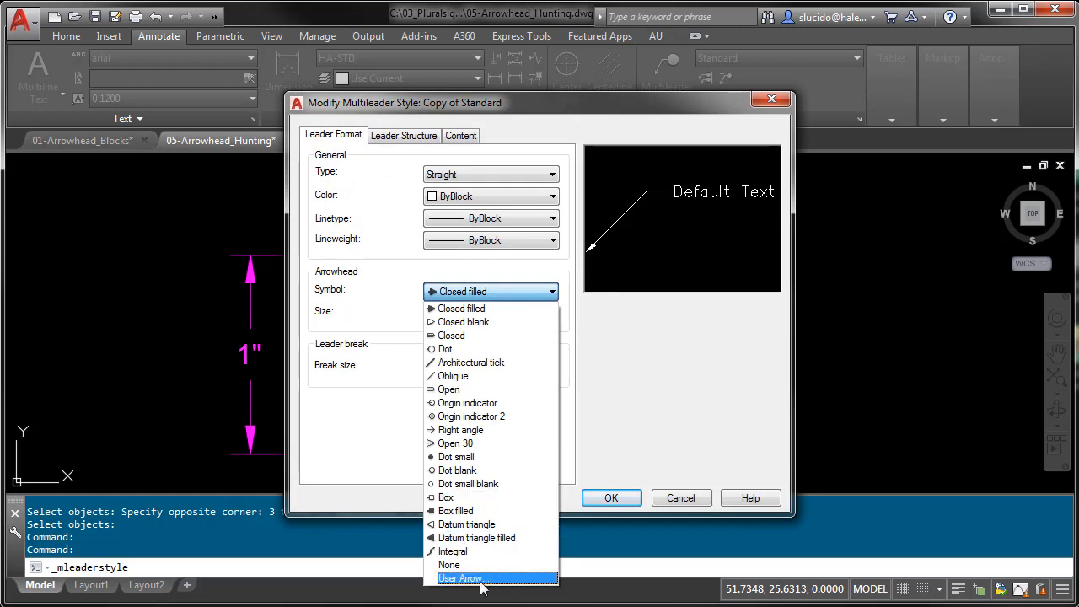
left_click(468, 578)
left_click(571, 347)
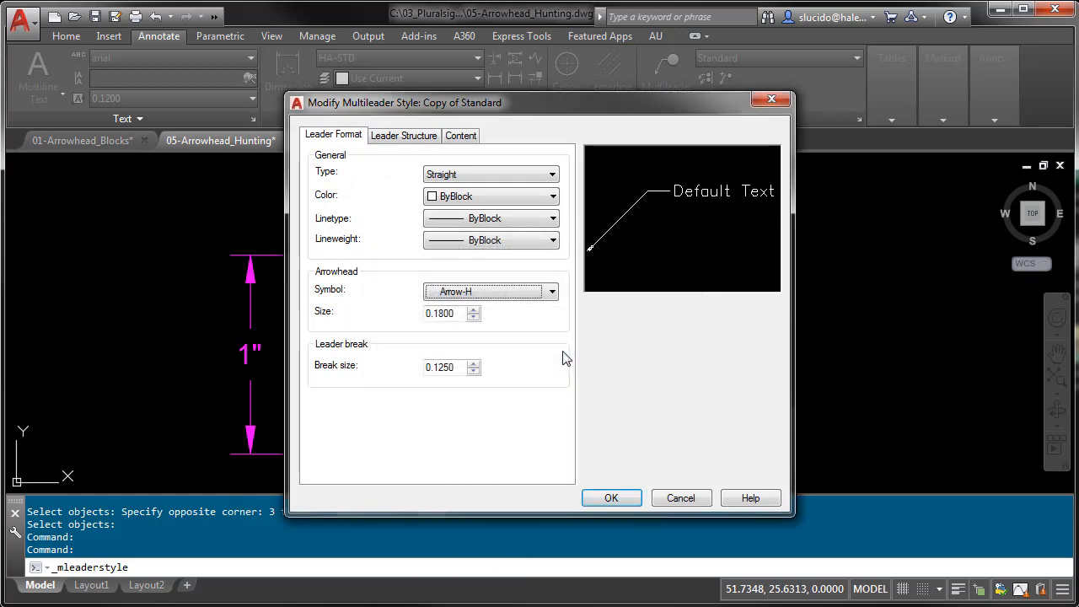
left_click(611, 497)
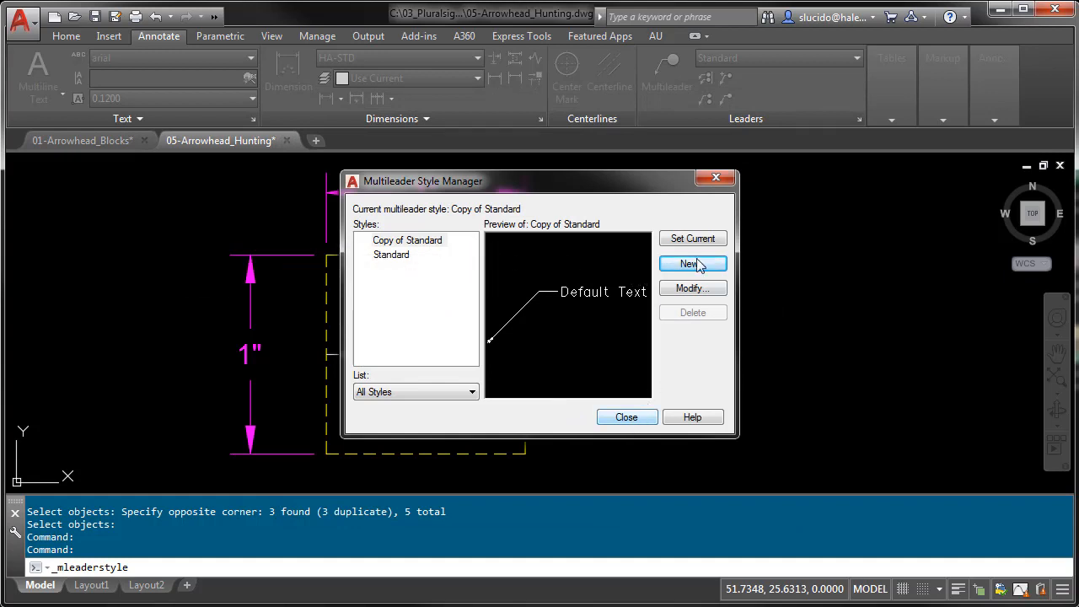
left_click(631, 416)
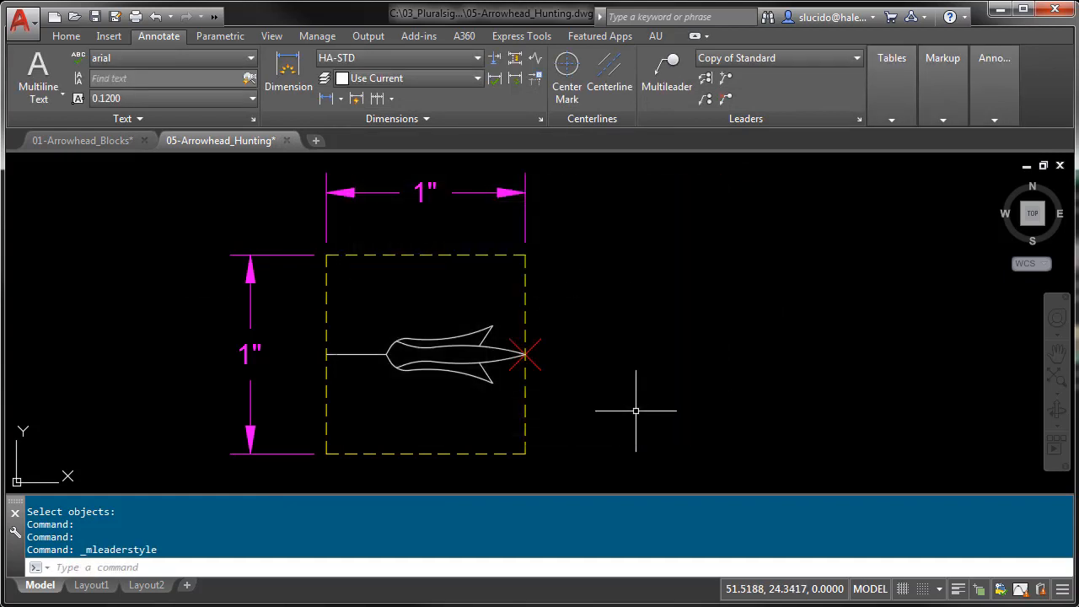
Place a multileader with the text ARROW in the empty area beside the dashed square
left_click(665, 72)
left_click(638, 396)
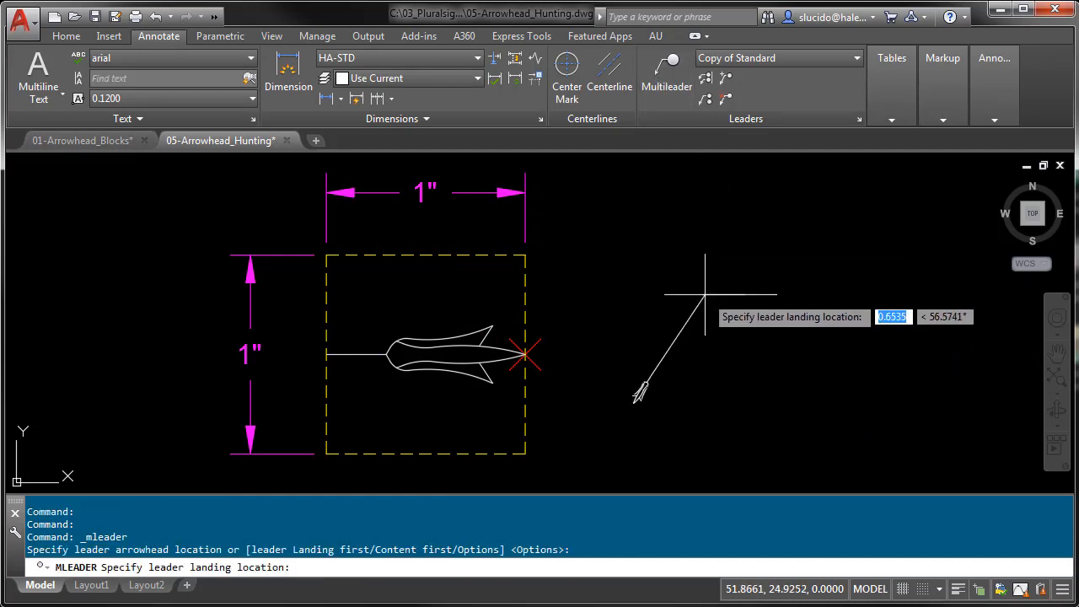
left_click(706, 276)
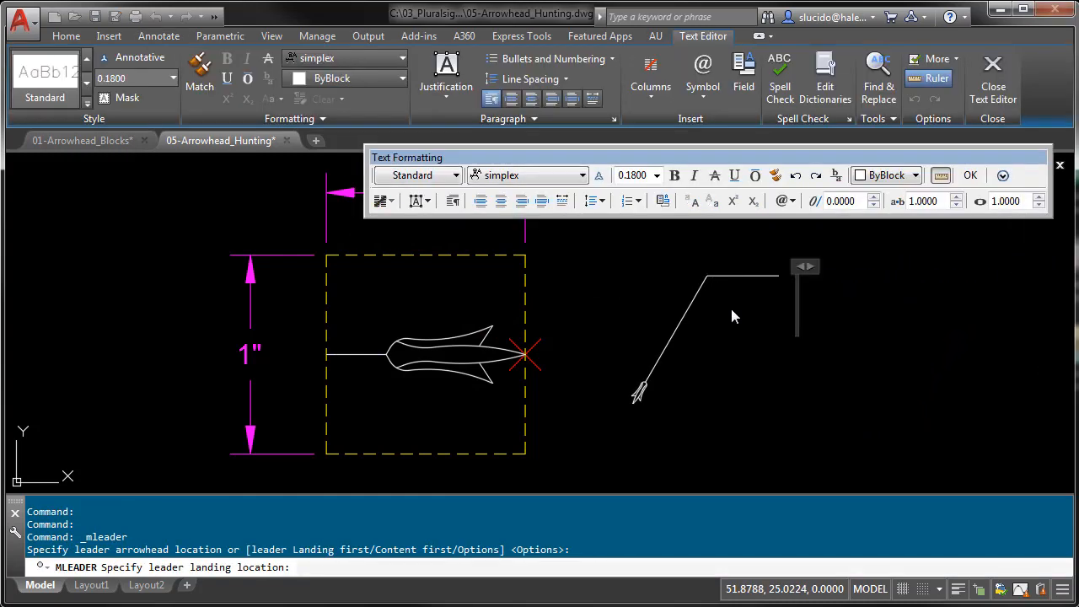
type("ARROW")
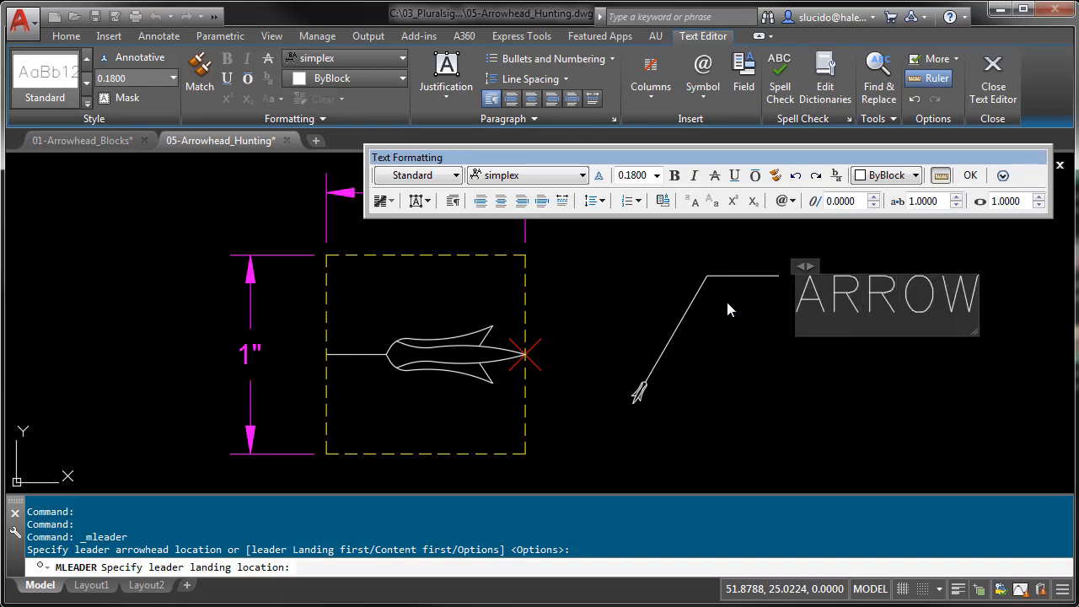
left_click(706, 309)
Shorten the ARROW multileader's horizontal landing to about 0.22 by stretching its landing grip
left_click(773, 274)
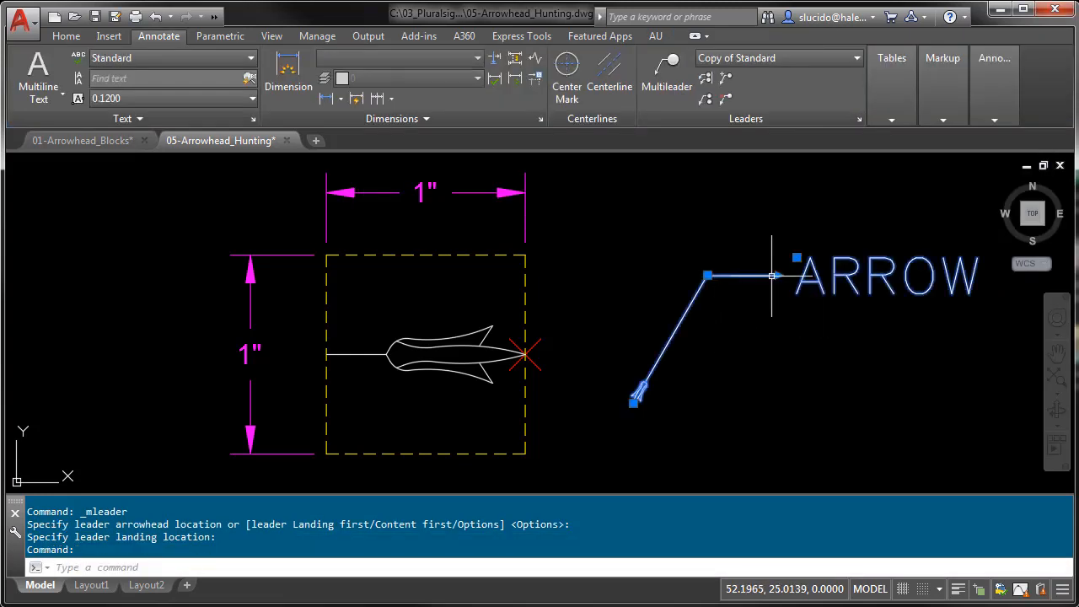
left_click(777, 276)
key("Escape")
scroll(652, 405, "up", 5)
key("Escape")
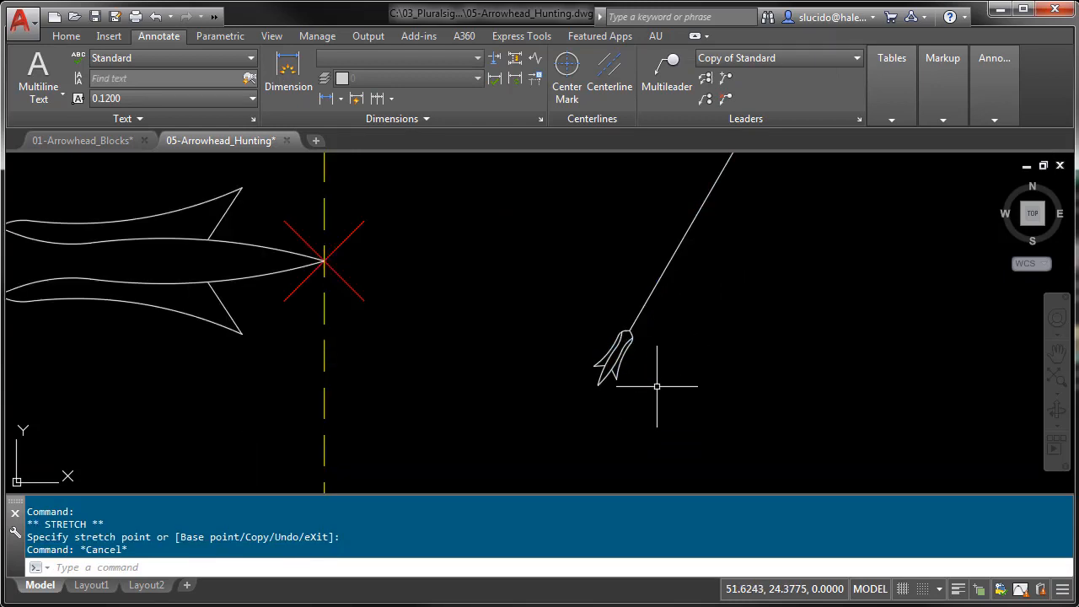
Open the properties of the ARROW multileader and set its arrowhead size to 0.25
scroll(628, 387, "down", 4)
left_click(612, 365)
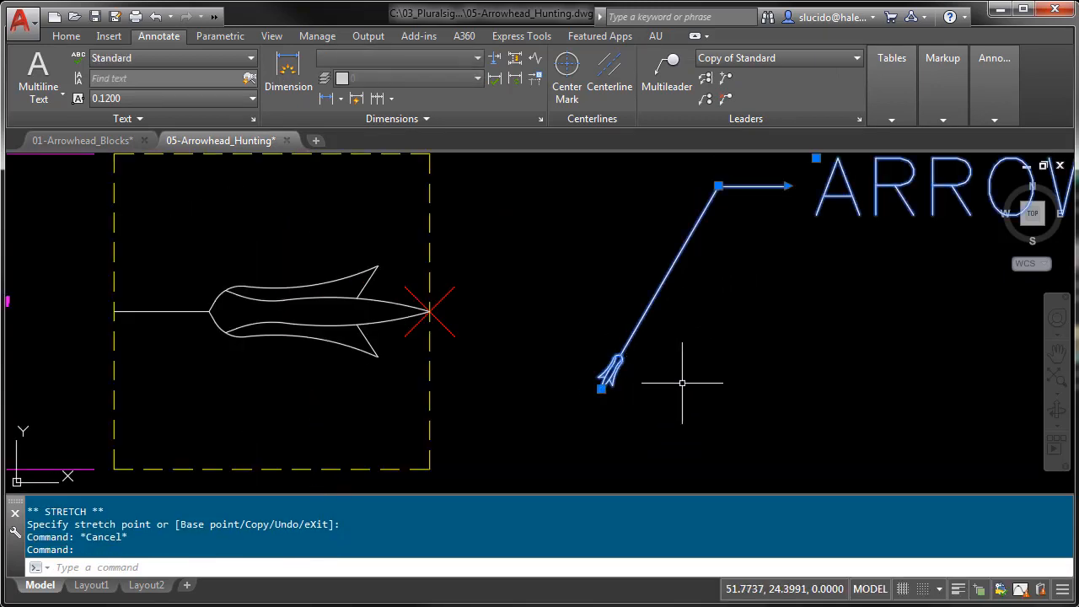
key("ctrl+1")
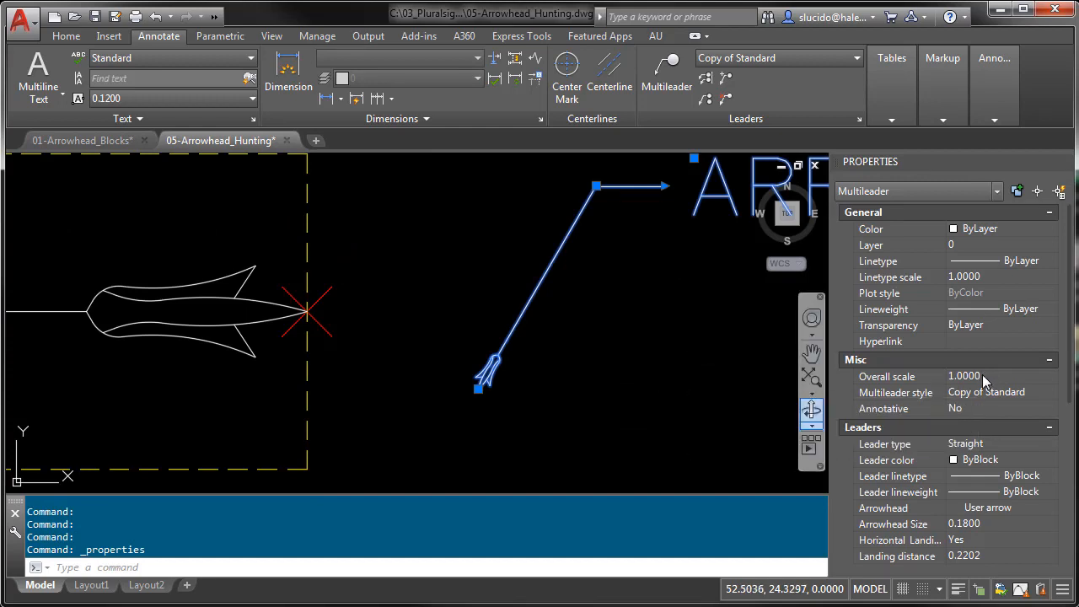
left_click(981, 524)
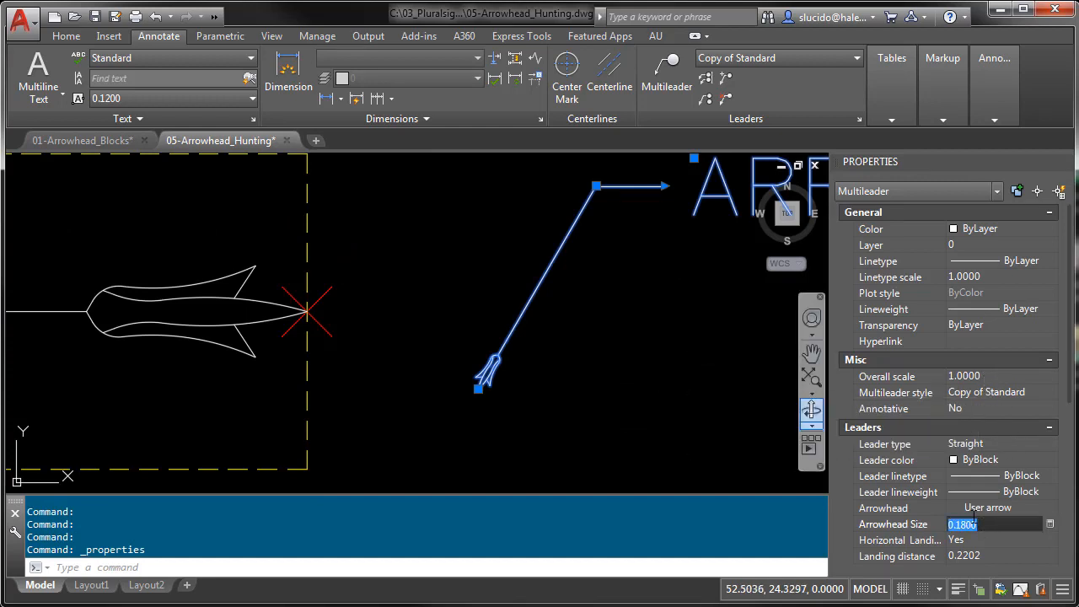
type("0.25")
key("Tab")
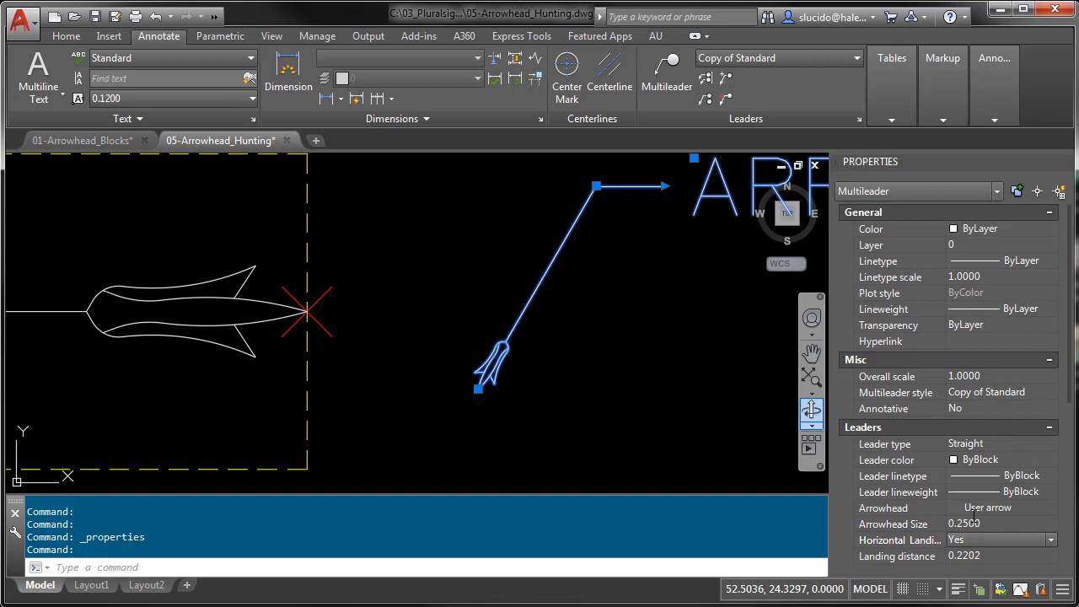
Try an arrowhead size of 0.5 on the ARROW multileader
left_click(973, 524)
type(".")
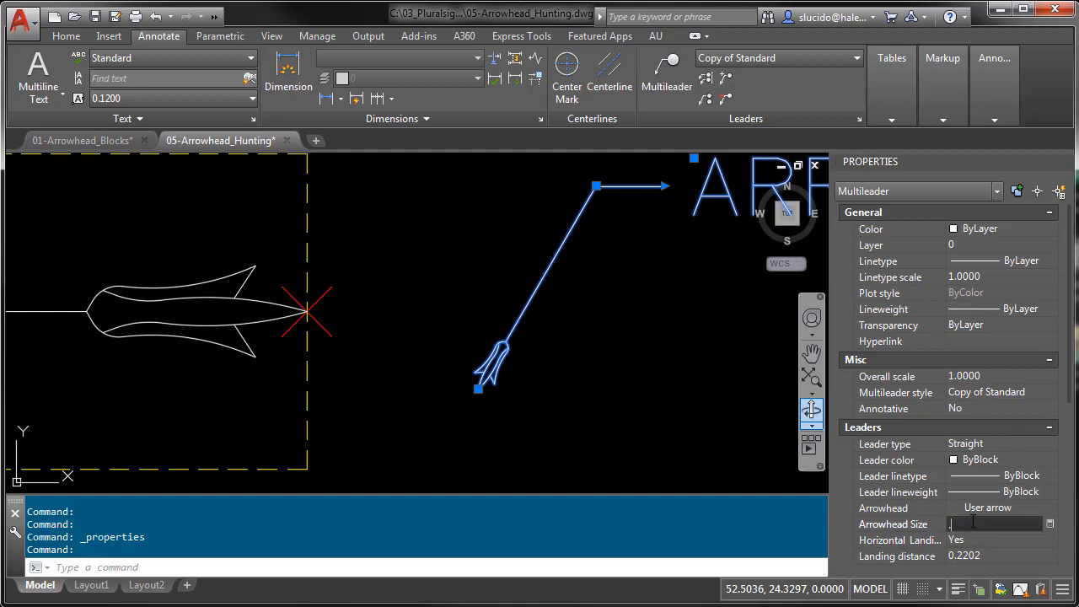
type("5")
key("Tab")
Set the ARROW multileader's arrowhead size to 0.4 and deselect the multileader
left_click(974, 523)
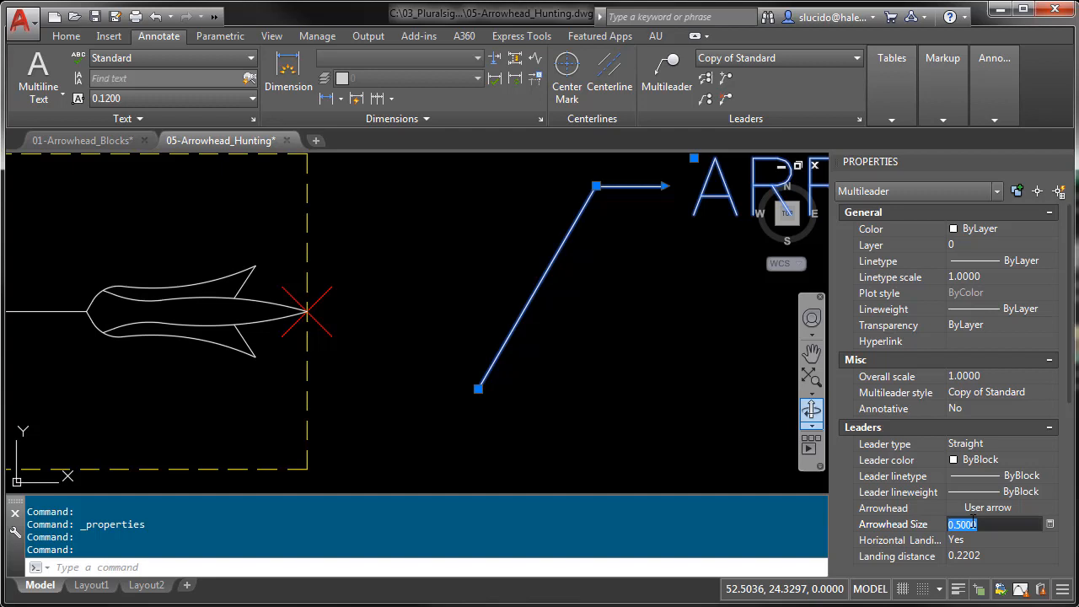
type(".4")
key("Tab")
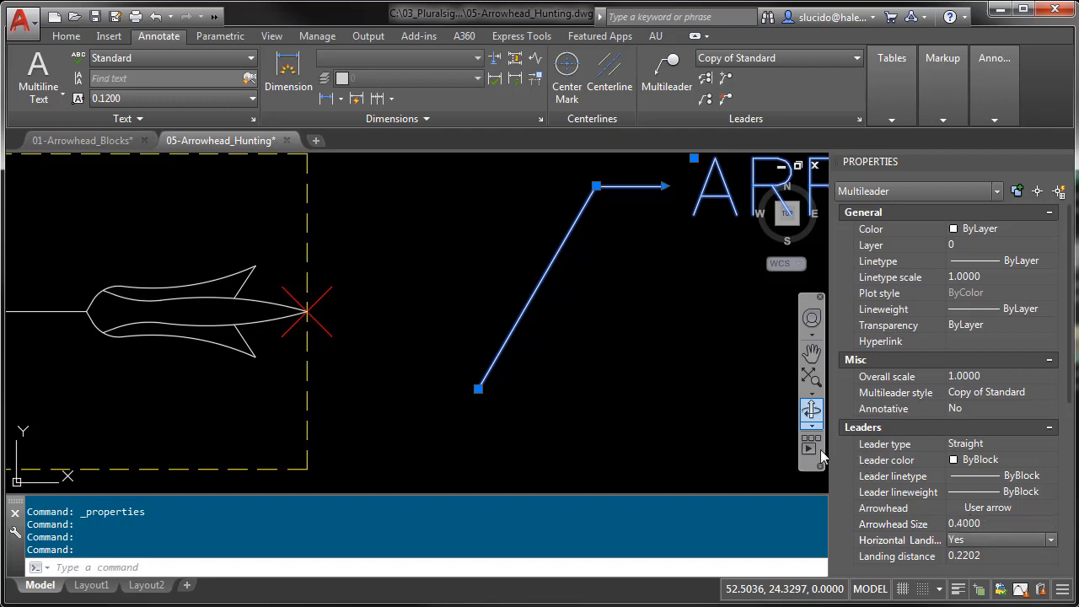
key("Escape")
Lengthen the ARROW multileader's leader line by stretching its bend point upward, away from the arrowhead
scroll(573, 409, "down", 3)
left_click(578, 380)
left_click(564, 347)
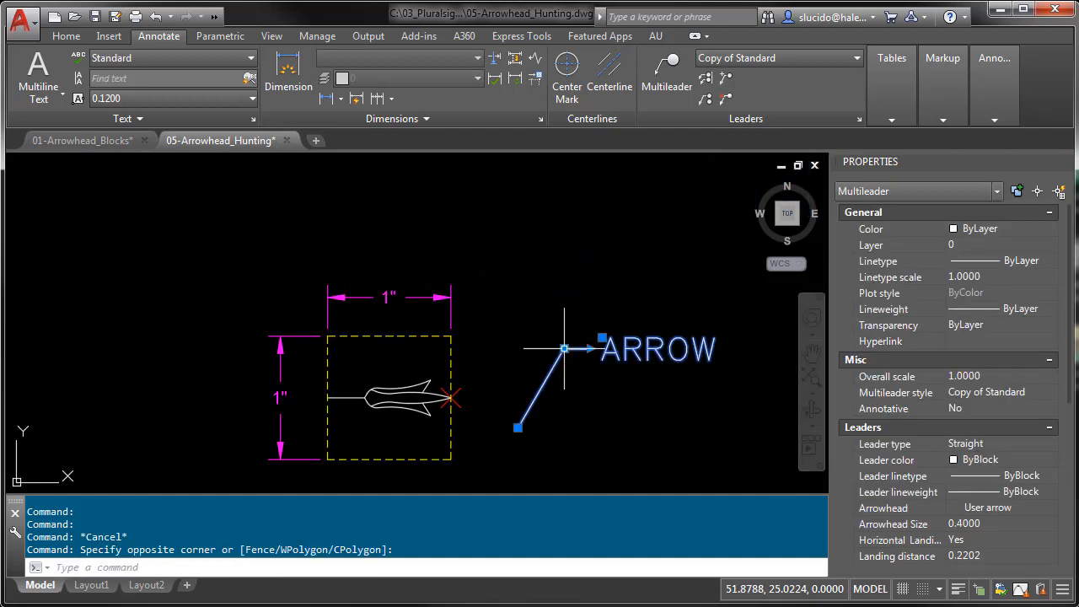
left_click(563, 349)
left_click(580, 284)
key("Escape")
key("Escape")
Change Arrow 1 of the horizontal 1" dimension above the dashed square to the user arrow block Arrow-H
scroll(460, 335, "up", 2)
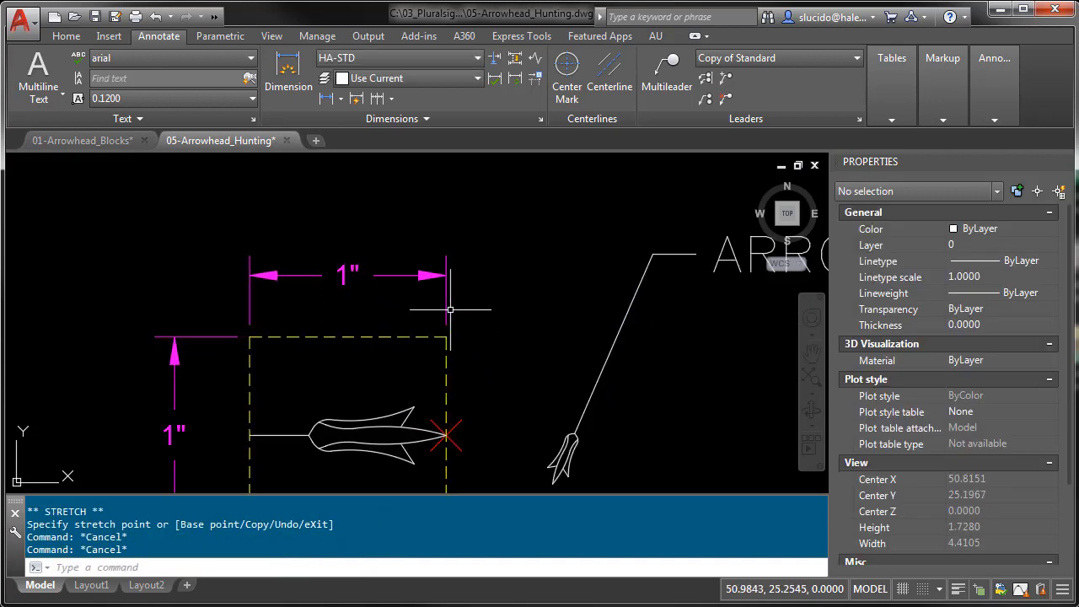
left_click(347, 274)
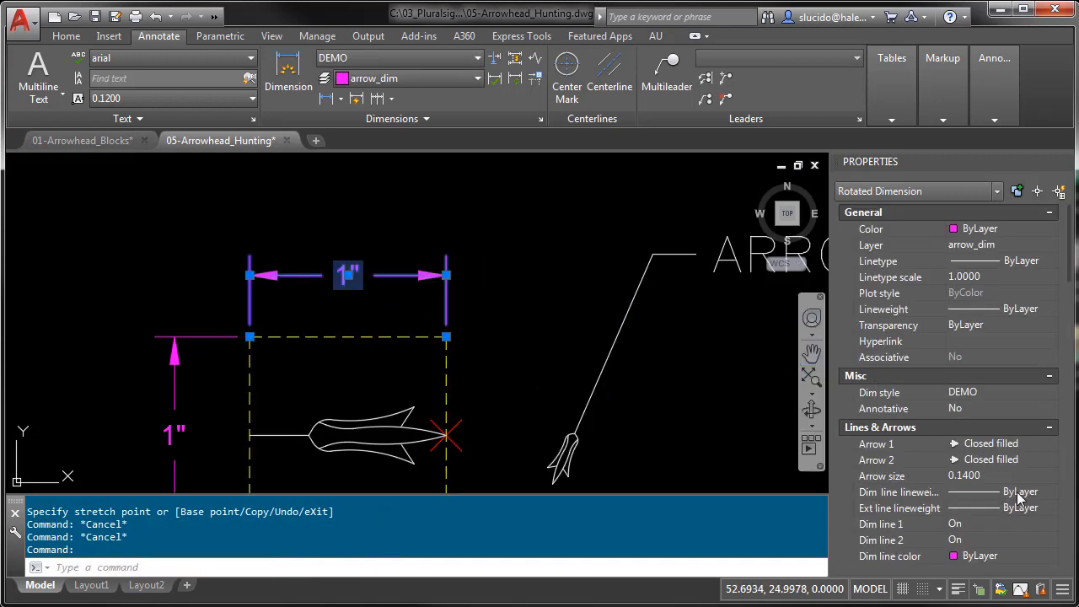
left_click(1011, 444)
left_click(1011, 444)
scroll(1007, 548, "down", 5)
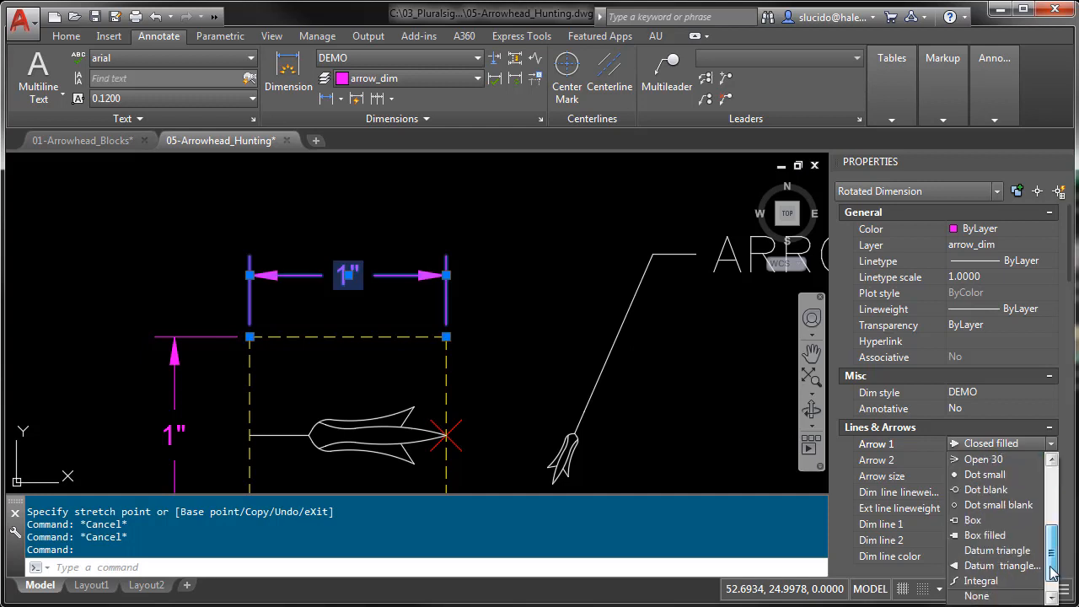
left_click(988, 595)
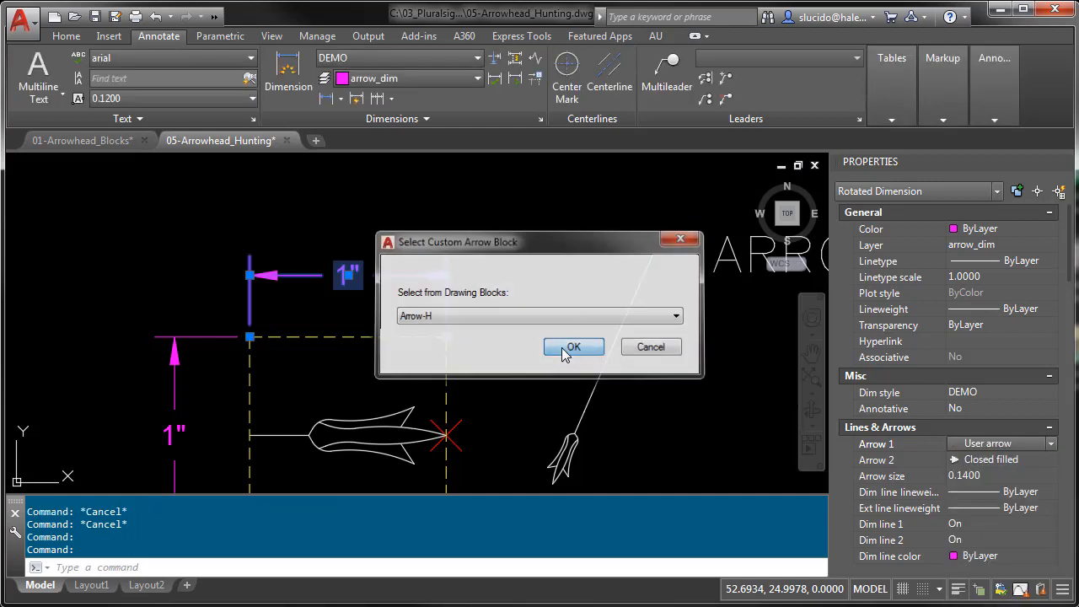
left_click(510, 343)
key("Escape")
key("Escape")
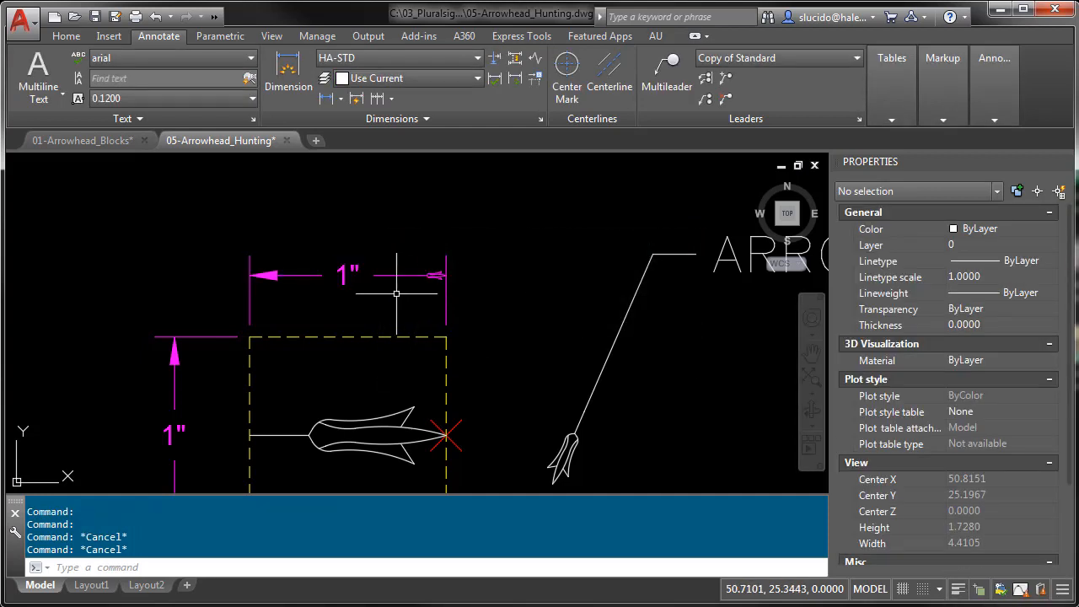
scroll(492, 294, "up", 2)
scroll(460, 321, "down", 2)
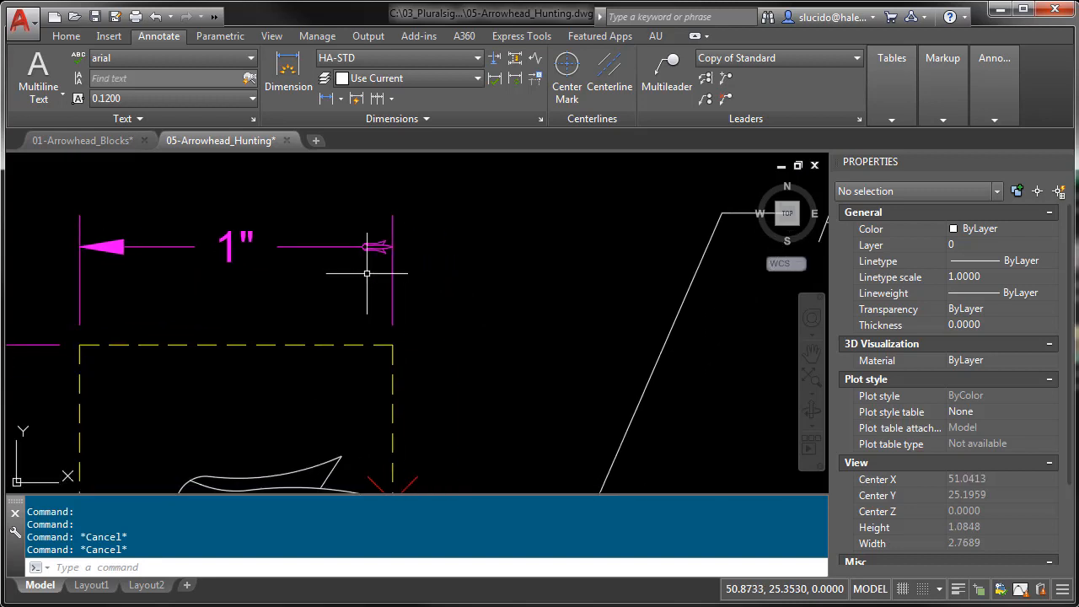
middle_click_drag(460, 322, 440, 273)
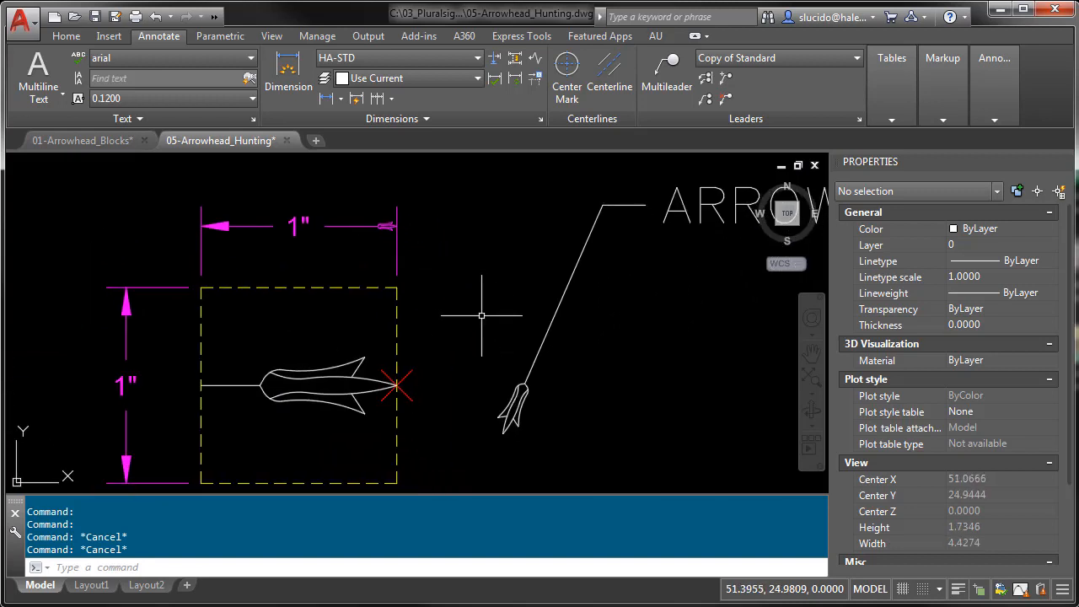